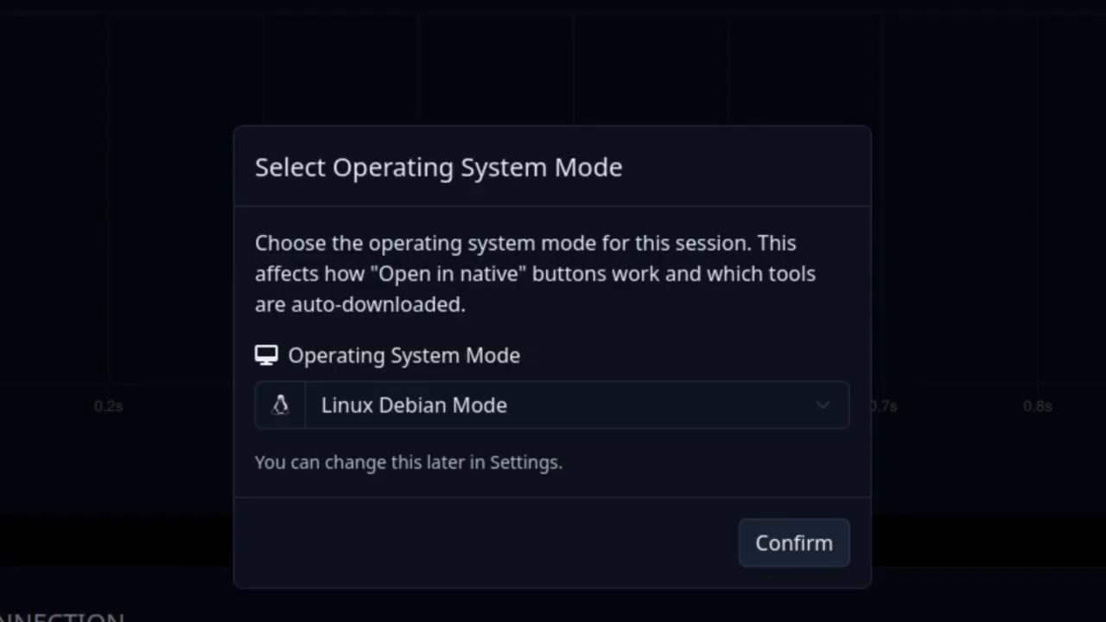
# - Set the operating system mode for the session to Linux Debian Mode and confirm it
pyautogui.click(533, 413)
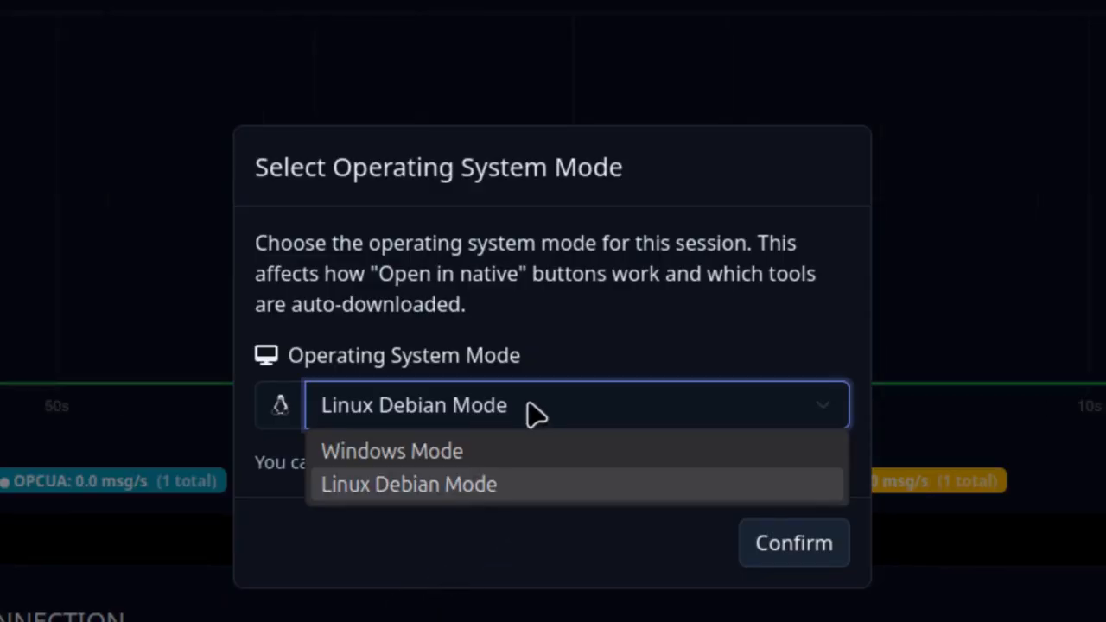
pyautogui.click(622, 480)
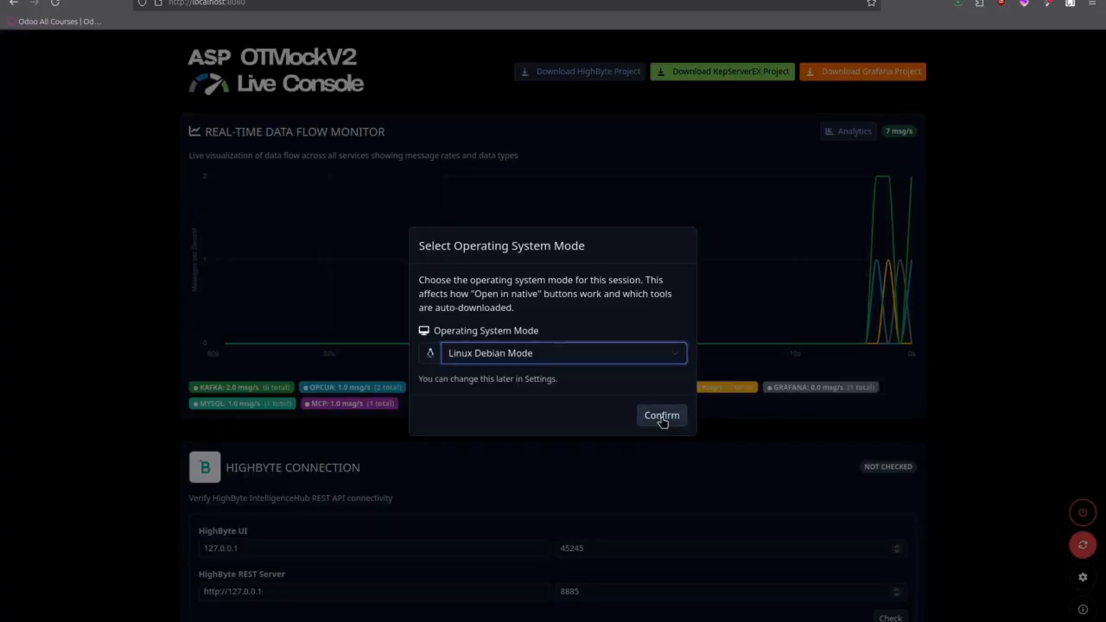
pyautogui.click(662, 416)
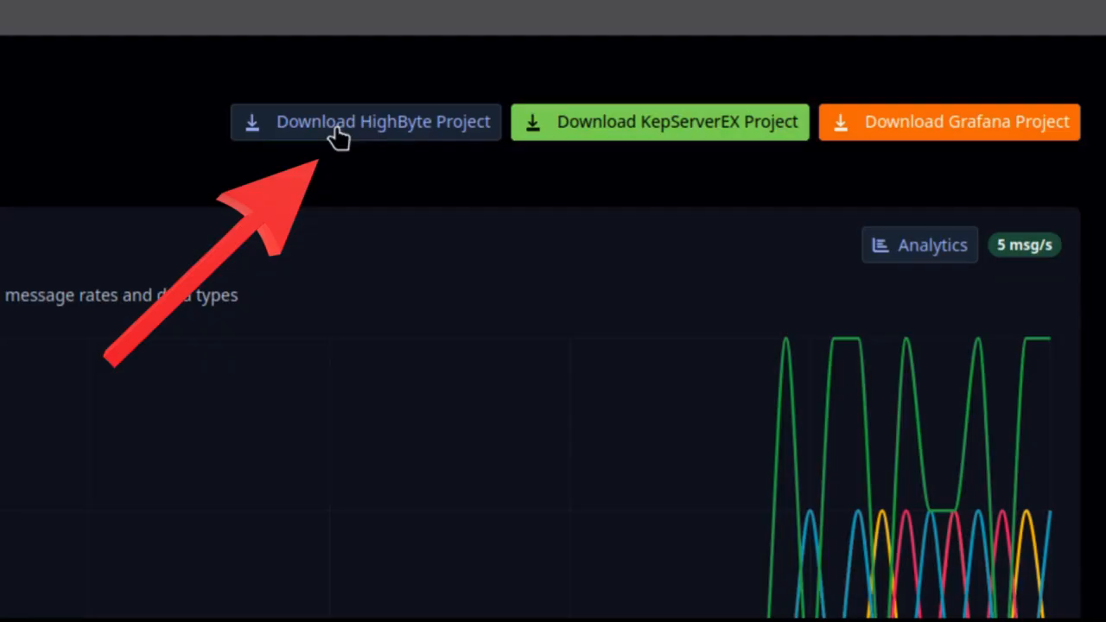
# - Download the HighByte project file from the OTMockV2 live console and save it
pyautogui.click(337, 130)
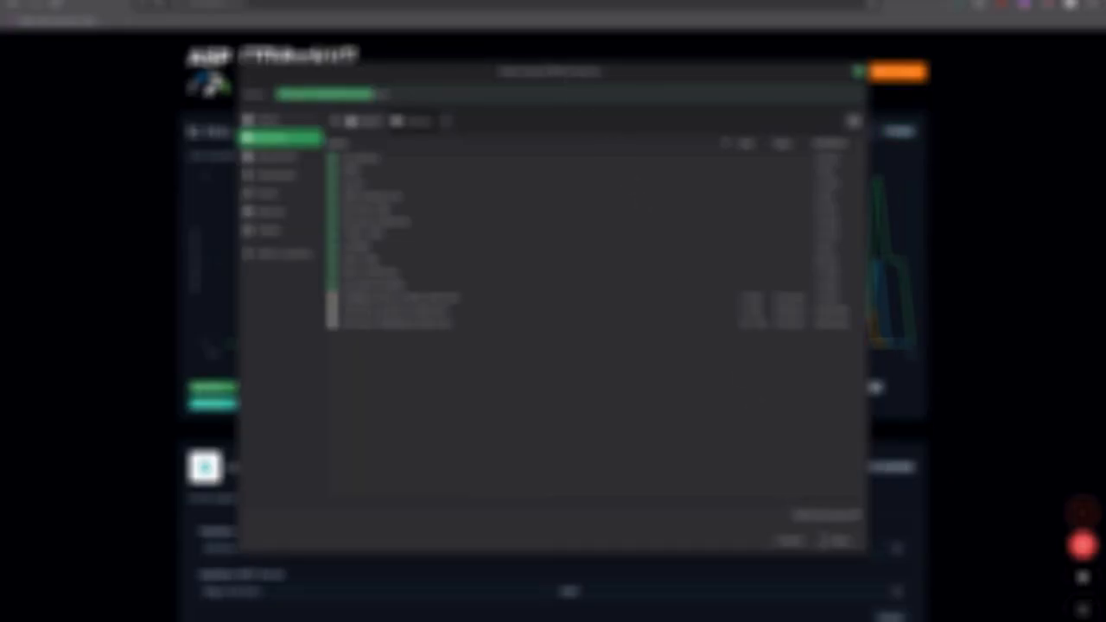
pyautogui.click(483, 385)
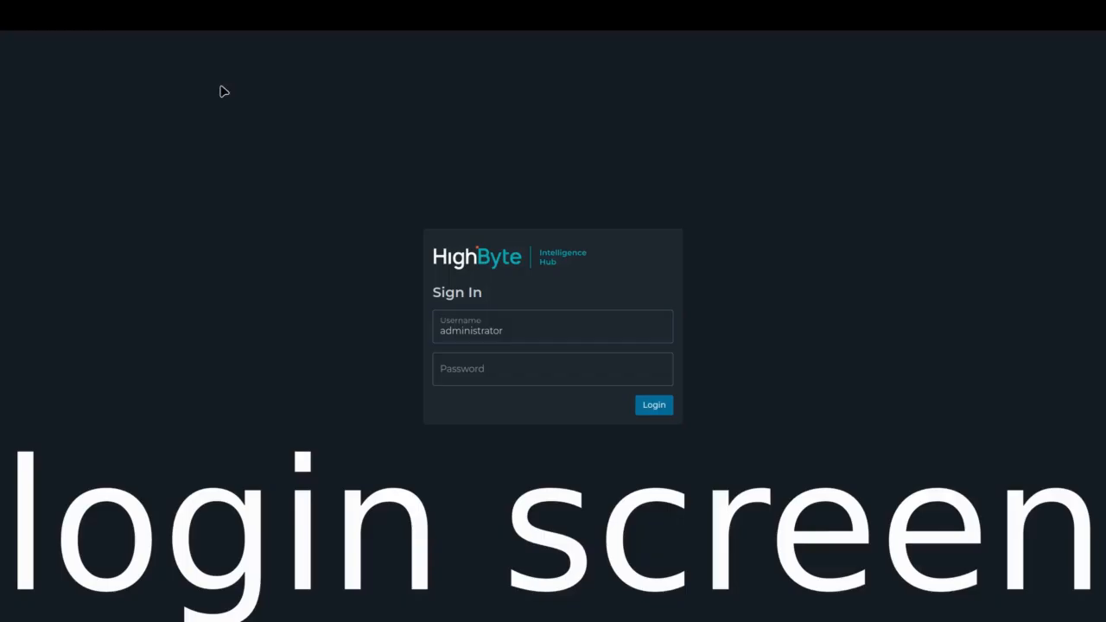
# - Sign in to HighByte Intelligence Hub as administrator and import otmockv2-highbyte-project.json as a full project
pyautogui.click(652, 406)
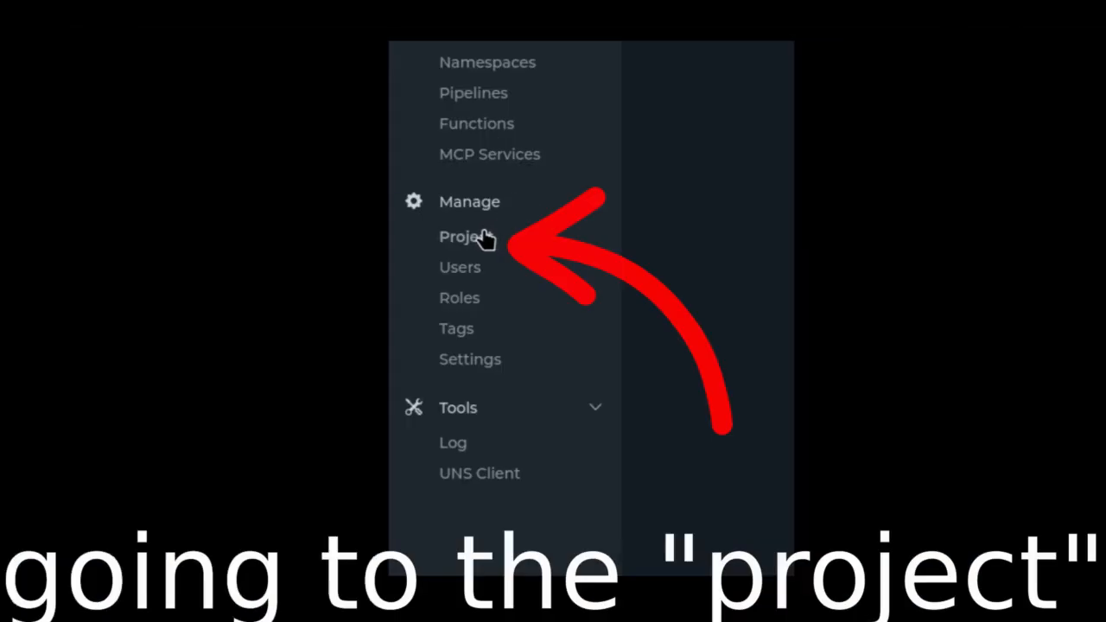
pyautogui.click(486, 240)
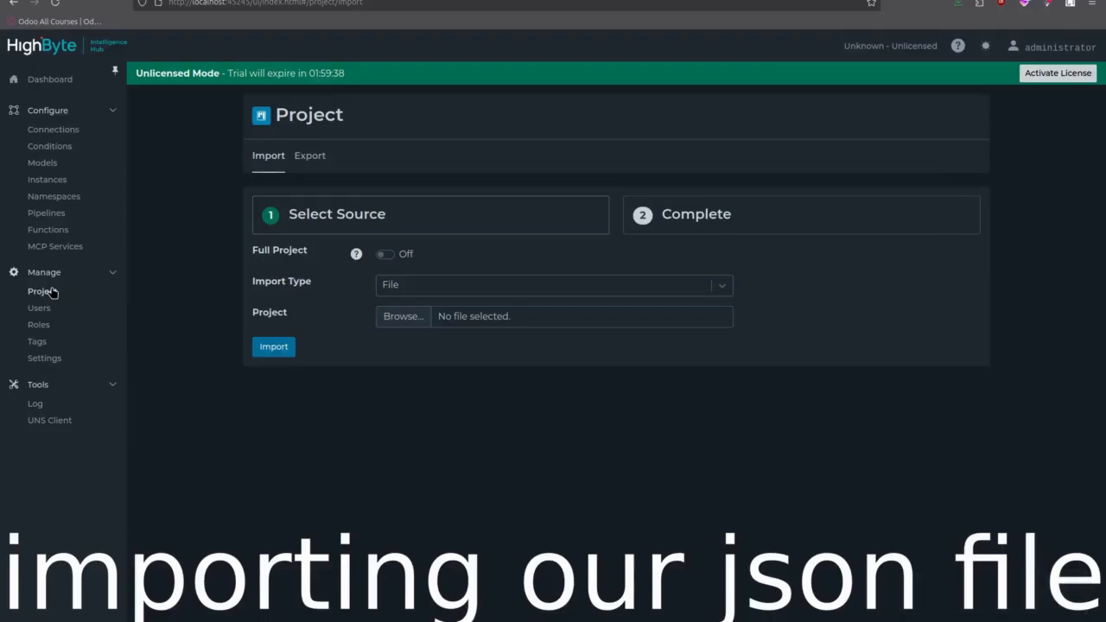
pyautogui.click(386, 254)
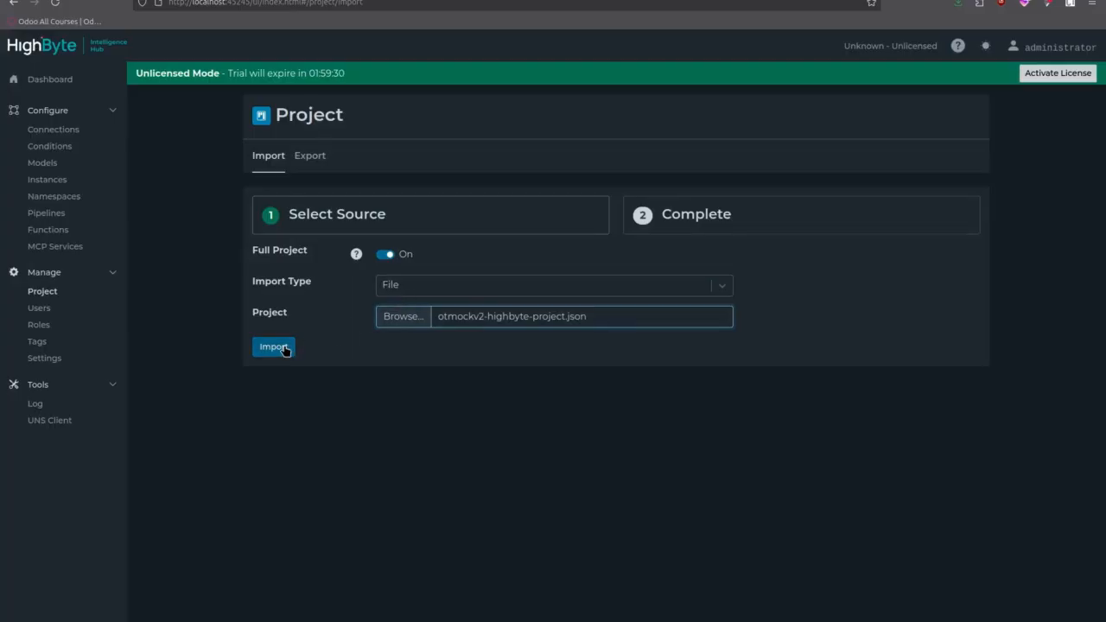
pyautogui.click(275, 346)
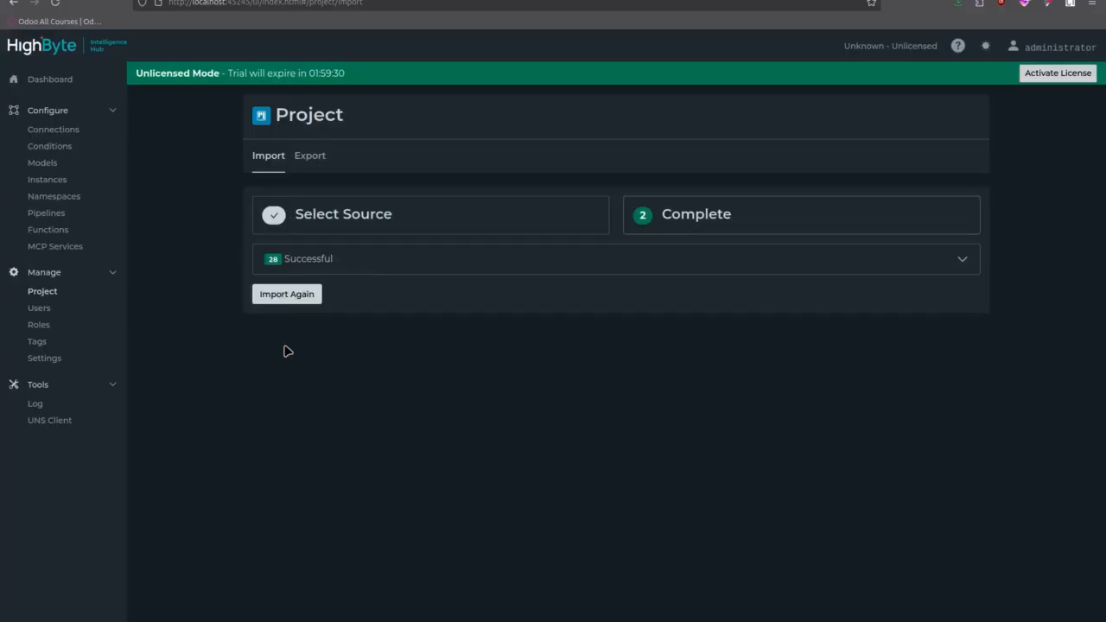
# - Enter the account password in the OPC UA TCP settings of the KepServerEX_OPCUA connection
pyautogui.click(50, 131)
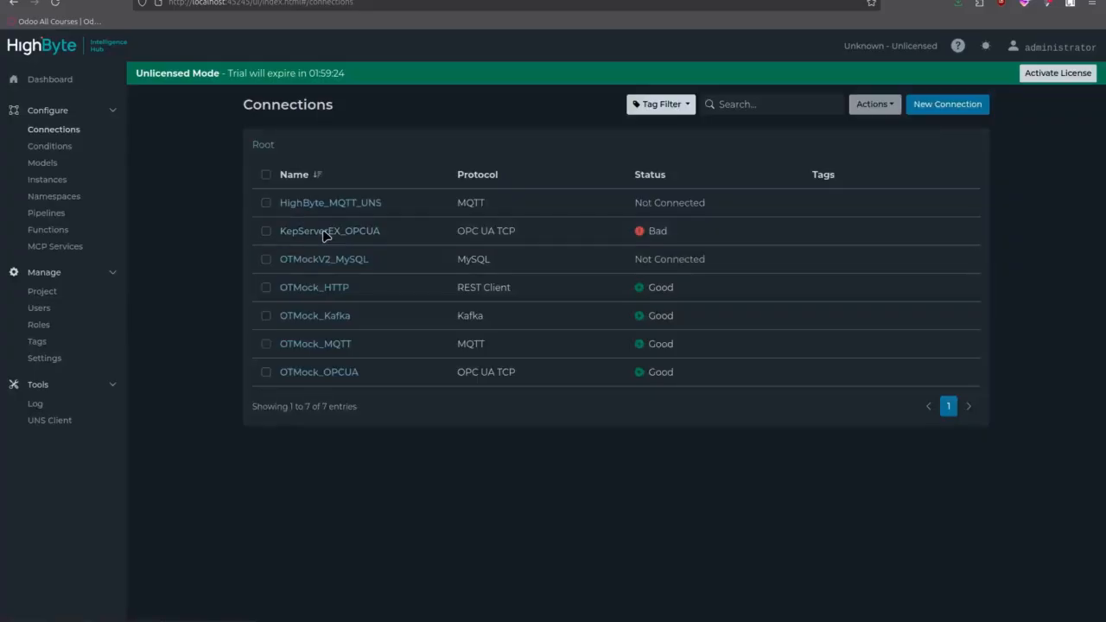
pyautogui.click(221, 198)
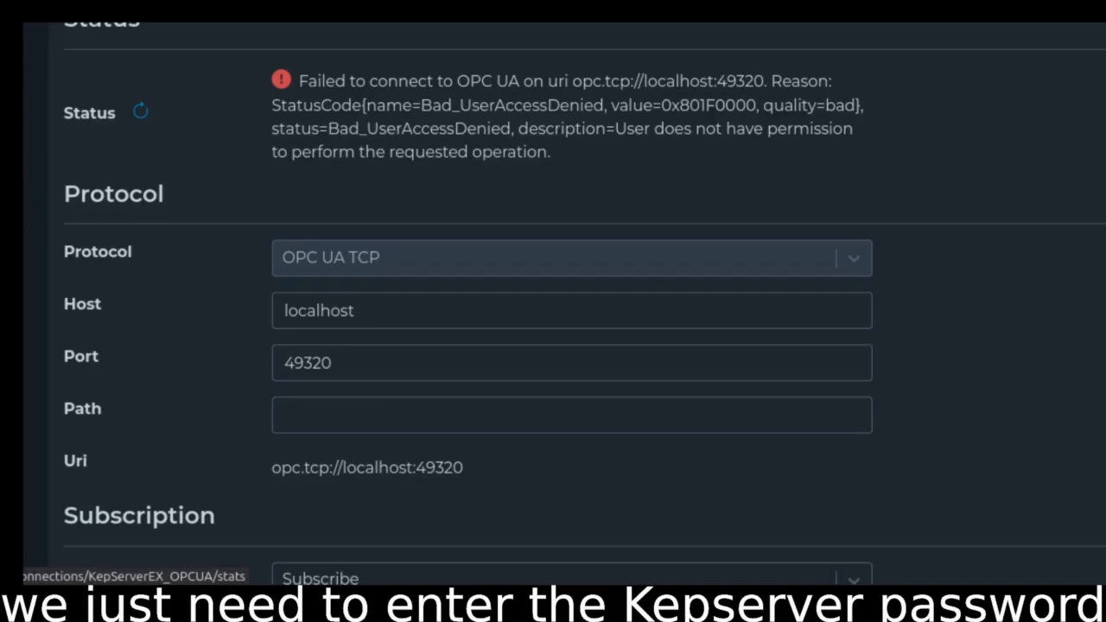
pyautogui.scroll(-2, 553, 345)
pyautogui.click(298, 493)
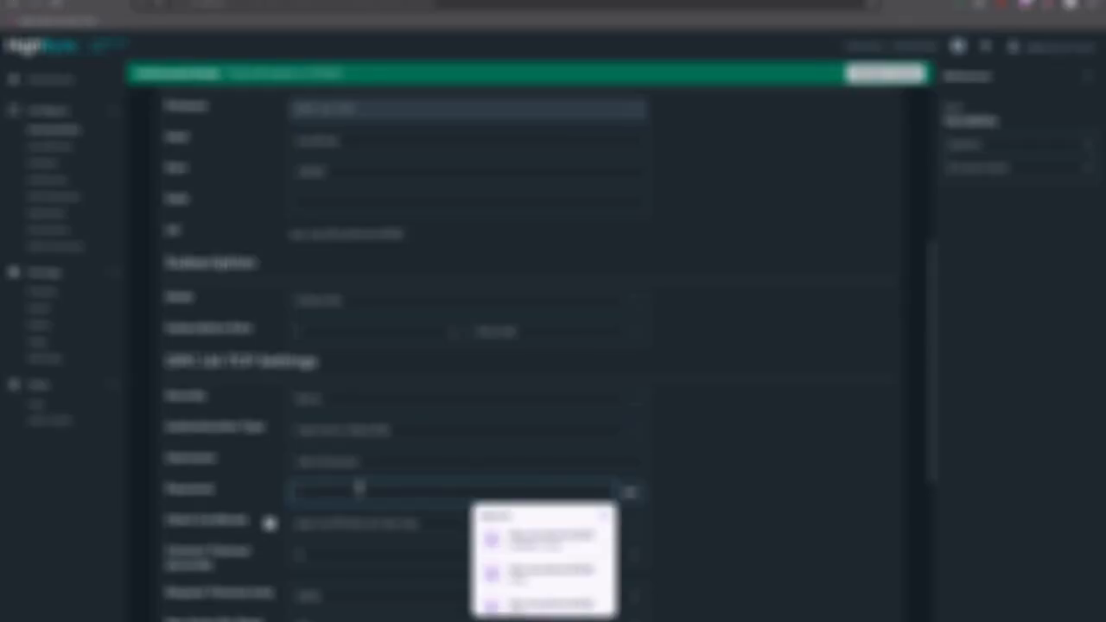
pyautogui.write('••')
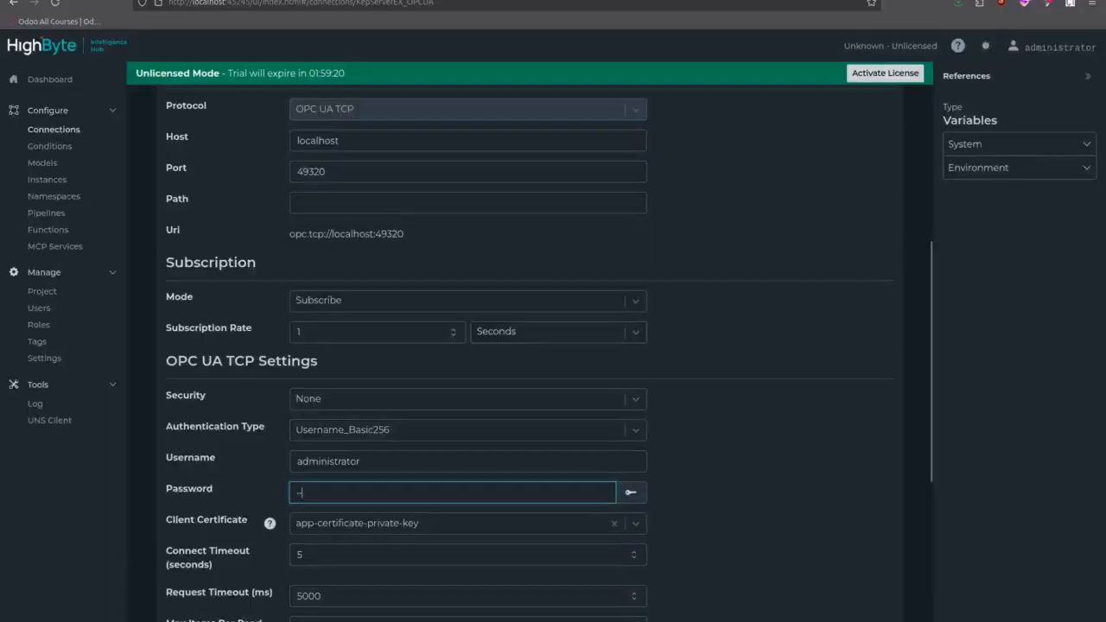
pyautogui.write('•••••••')
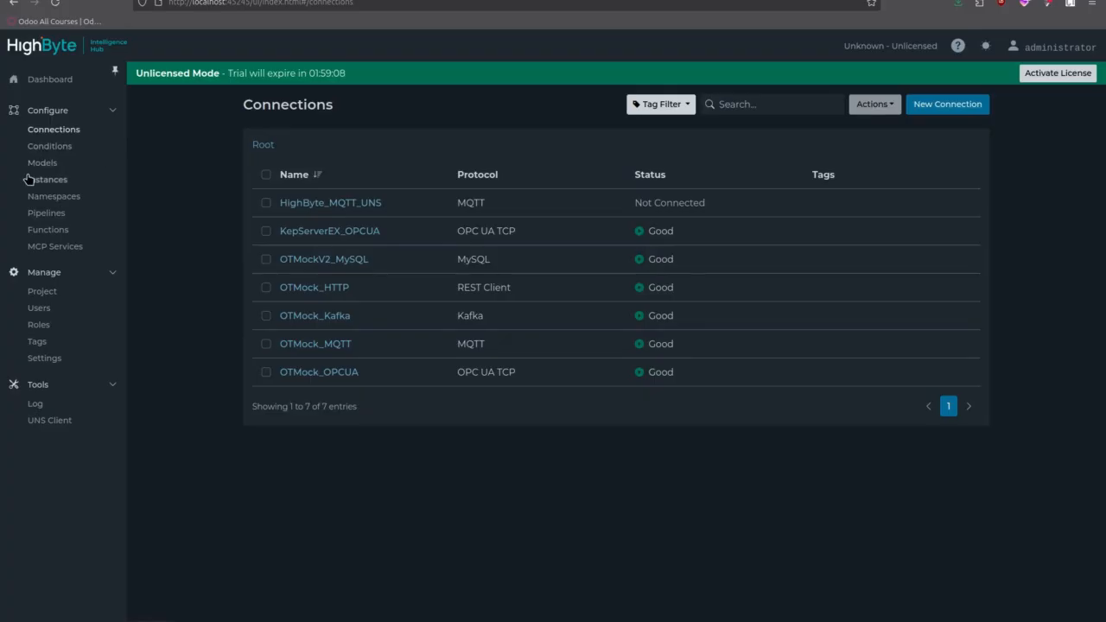
# - Open the KepServerEX_To_HTTP pipeline and examine its trigger, read and write stages
pyautogui.click(46, 212)
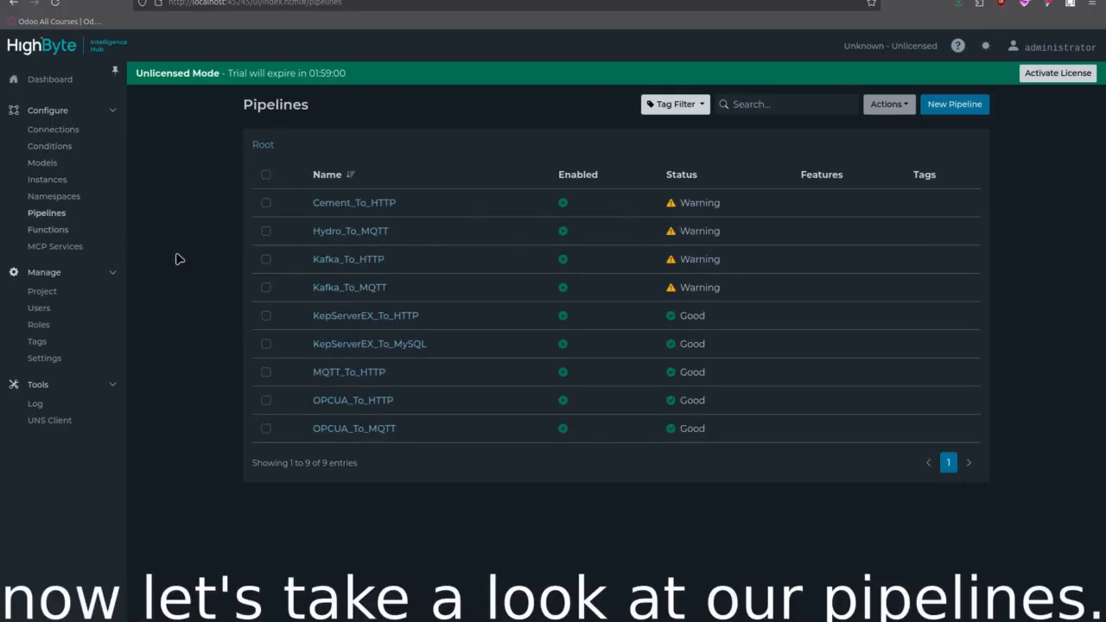
pyautogui.click(335, 317)
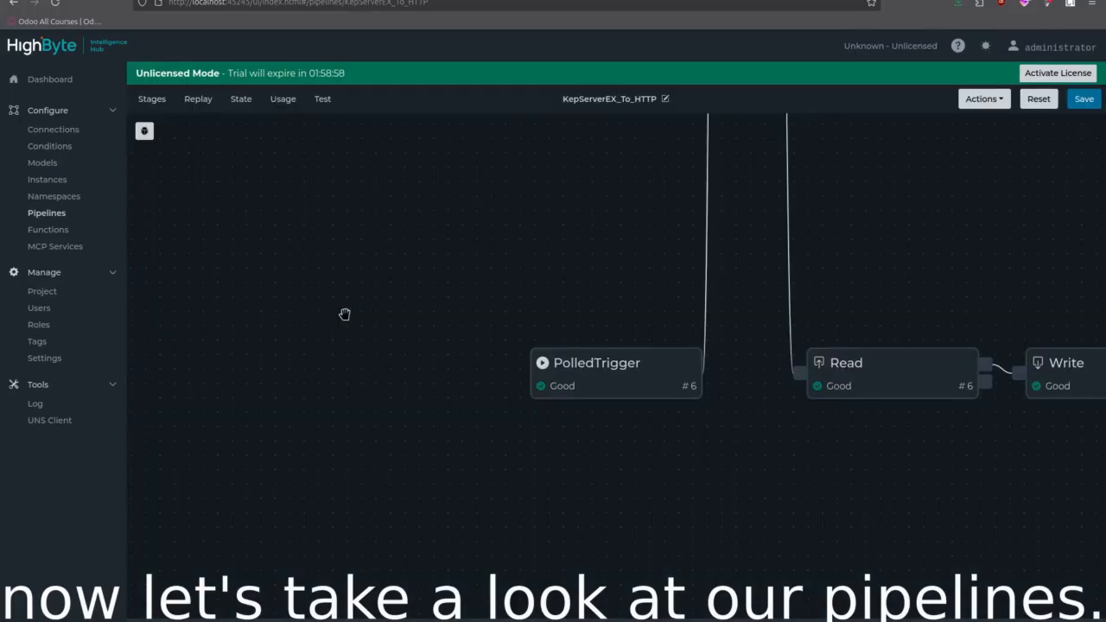
pyautogui.moveTo(531, 205); pyautogui.dragTo(230, 270)
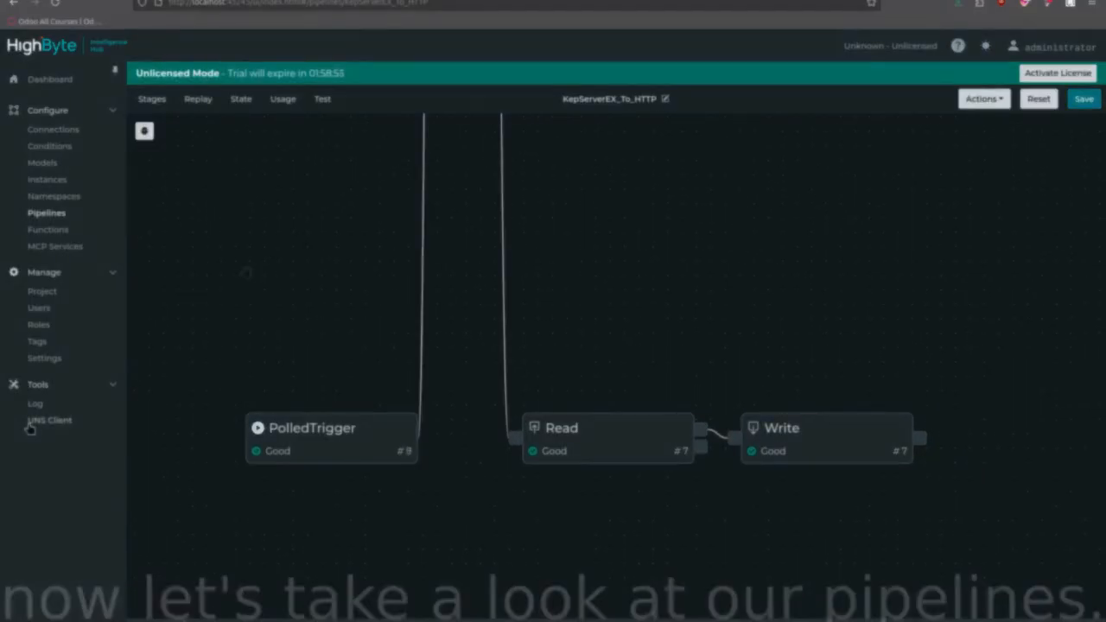
# - Connect the UNS Client to HighByte_MQTT_UNS and inspect the read topic under otmockv2/mqtt
pyautogui.click(30, 424)
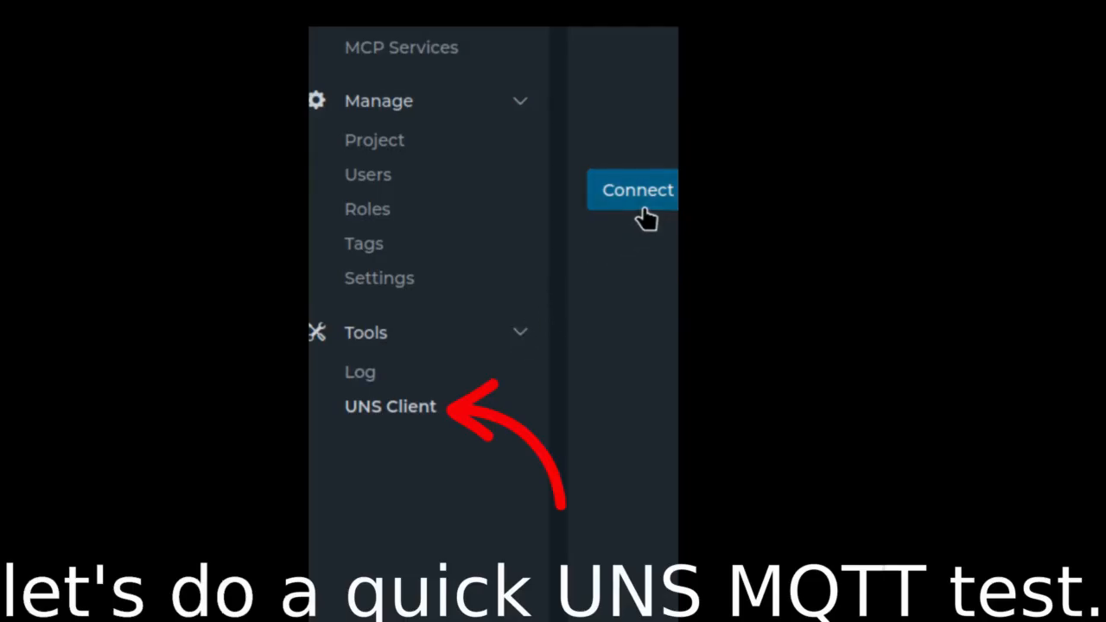
pyautogui.click(643, 207)
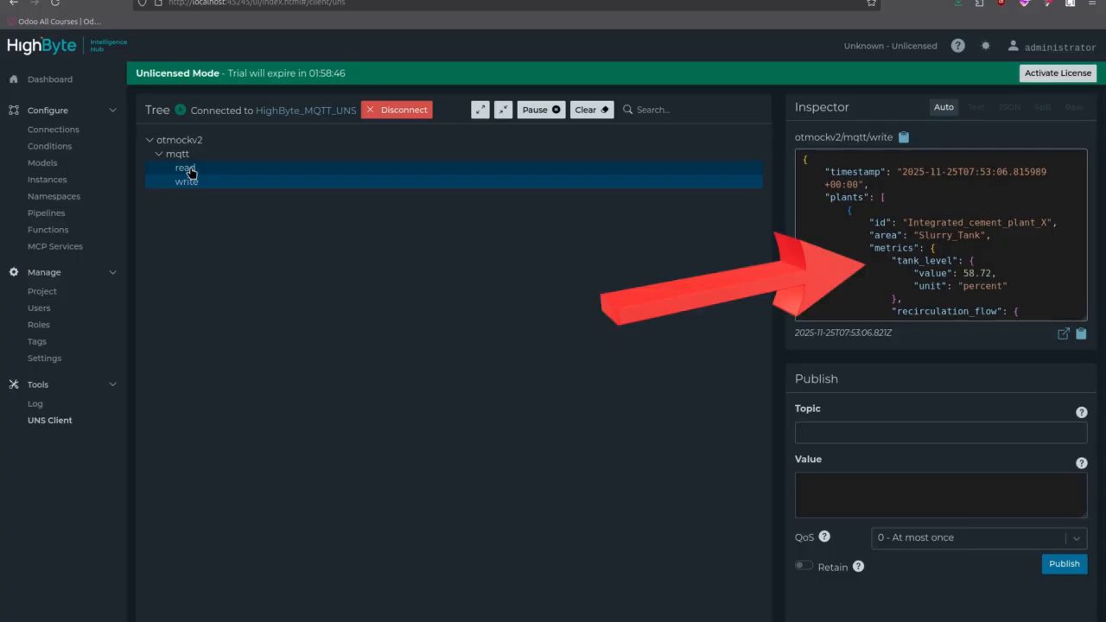
pyautogui.click(182, 166)
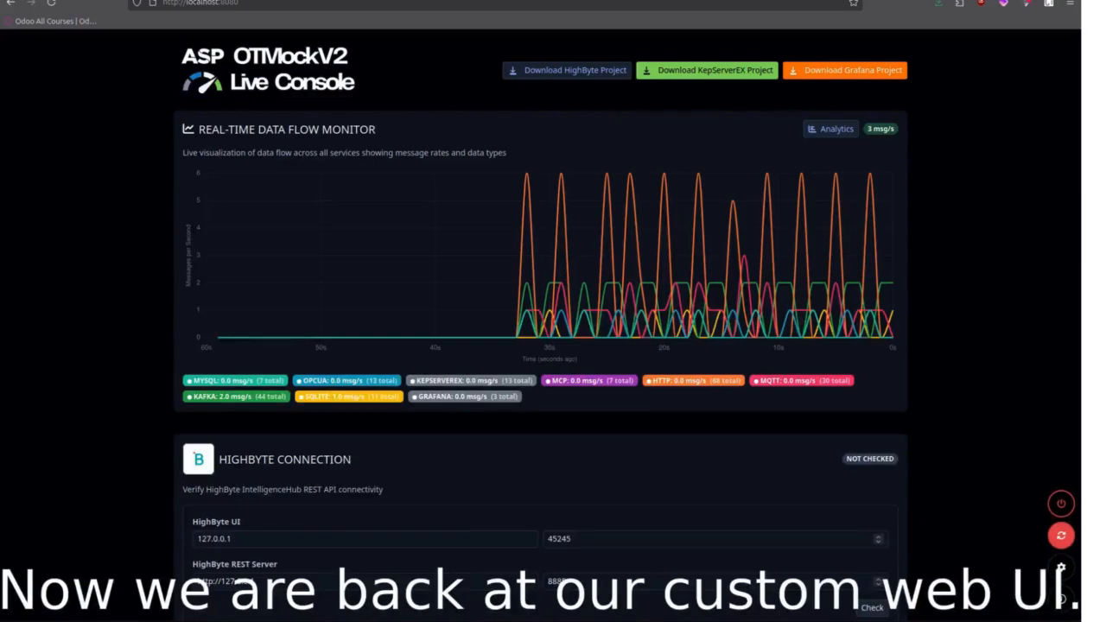
# - Switch to the OTMockV2 live console and check the HighByte connection and the KepServerEX OPC UA client connection
pyautogui.scroll(-3, 622, 194)
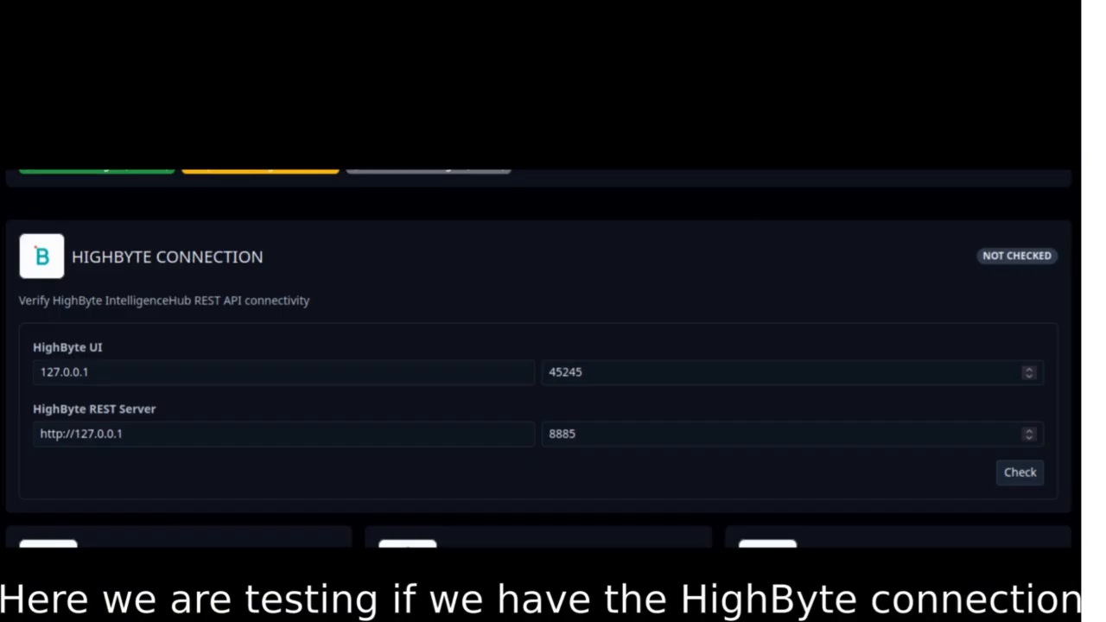
pyautogui.click(1013, 480)
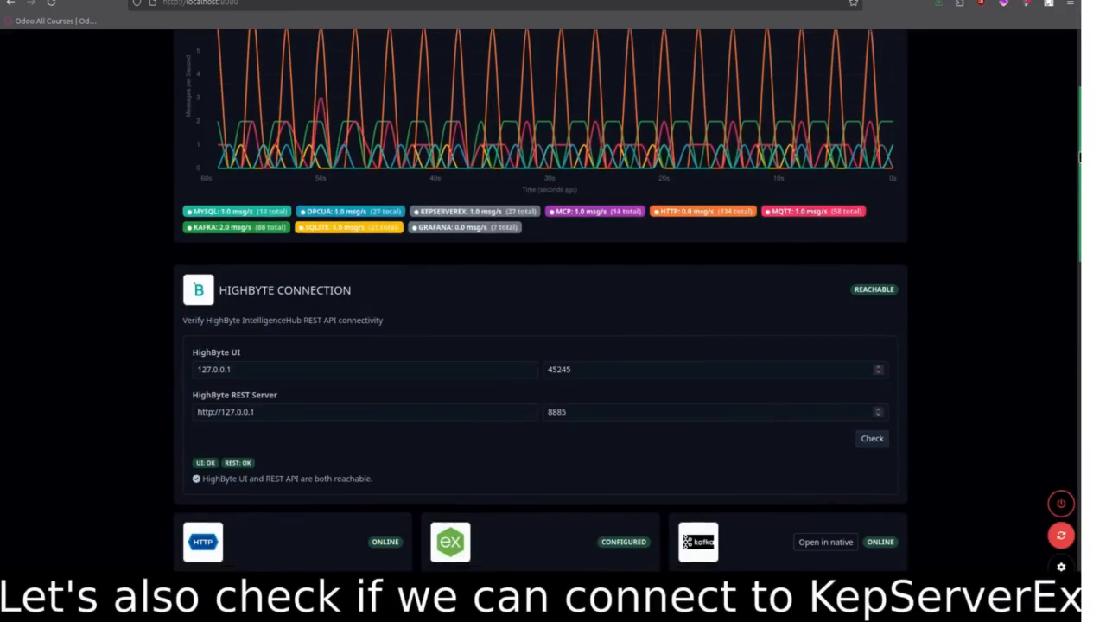
pyautogui.scroll(-5, 1071, 242)
pyautogui.scroll(-1, 1069, 259)
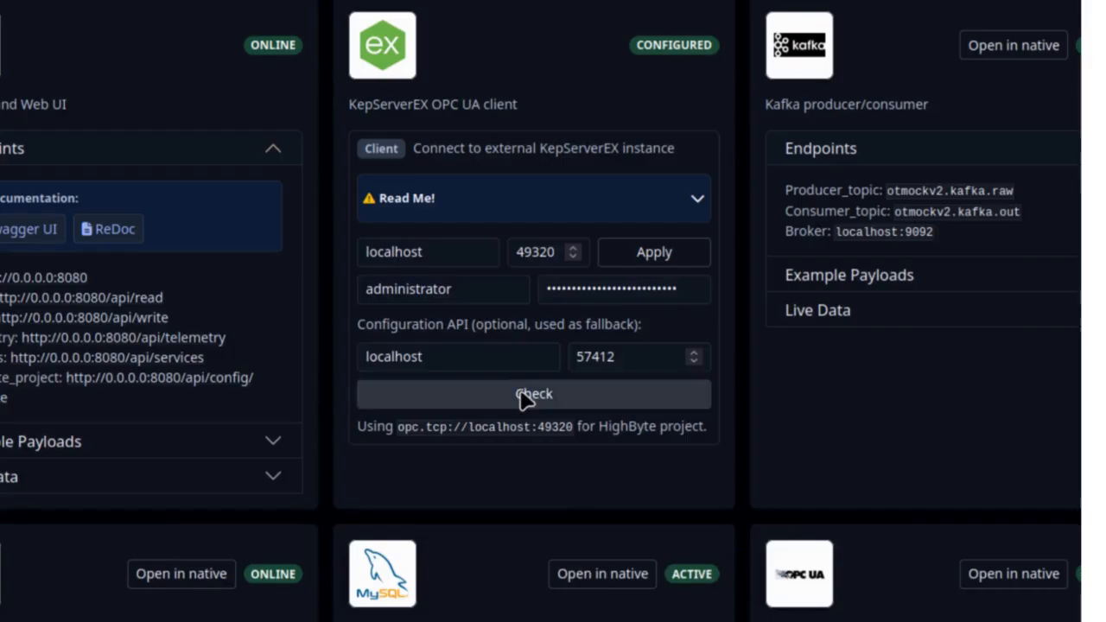
pyautogui.click(522, 398)
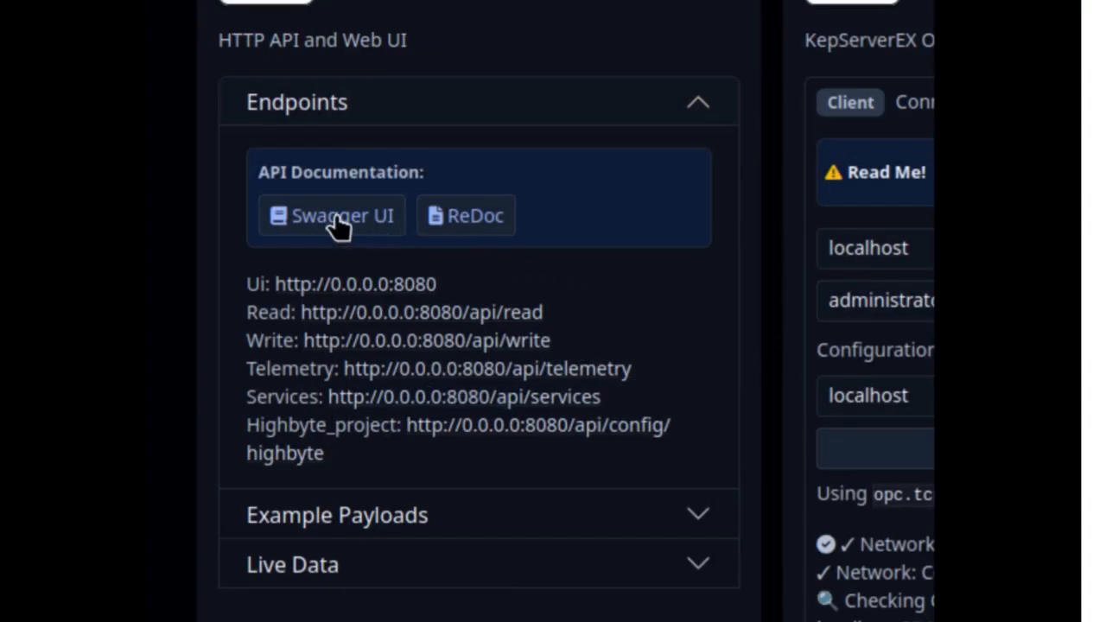
# - Open the Swagger UI documentation of the HTTP API and look through the OTMockV2 API endpoints
pyautogui.click(335, 219)
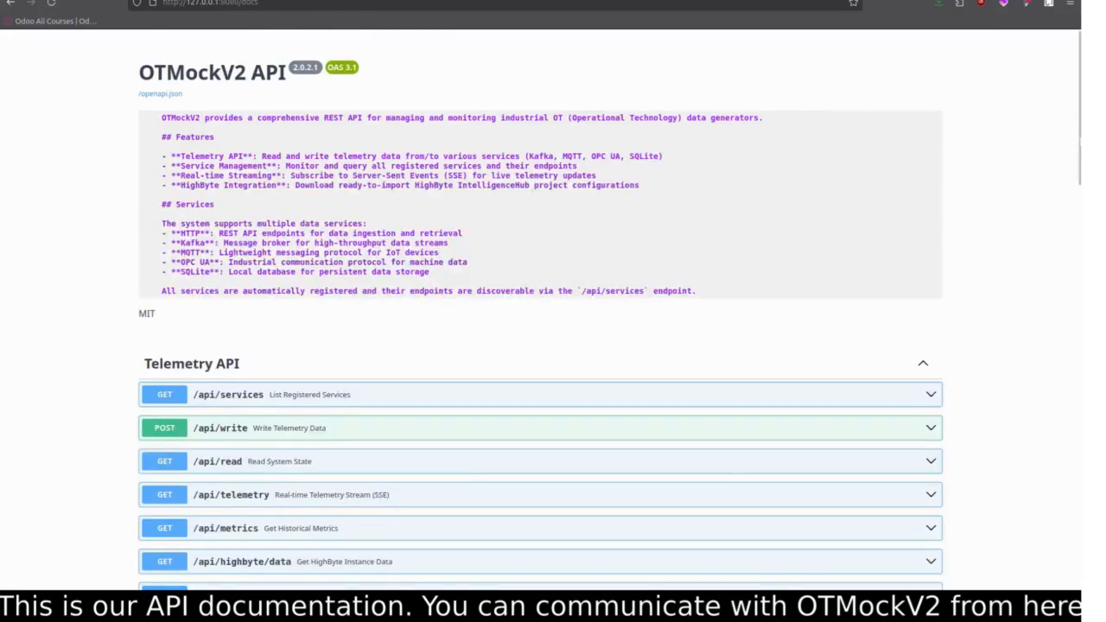
pyautogui.moveTo(1080, 141); pyautogui.dragTo(1047, 584)
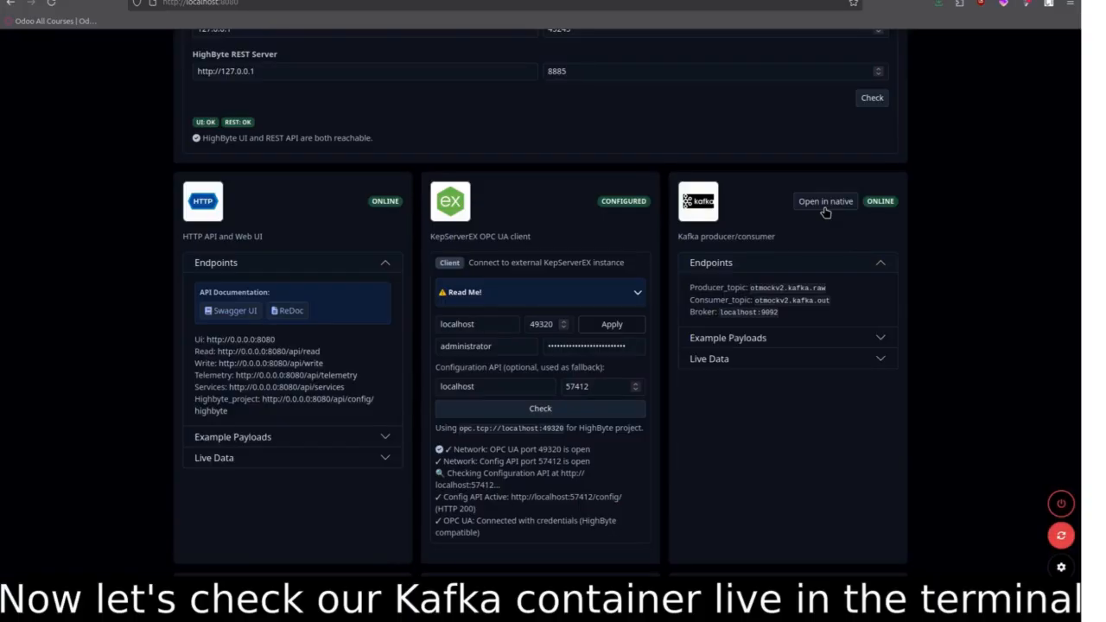
# - View the live Kafka container messages in a native terminal, and close the terminal
pyautogui.click(823, 204)
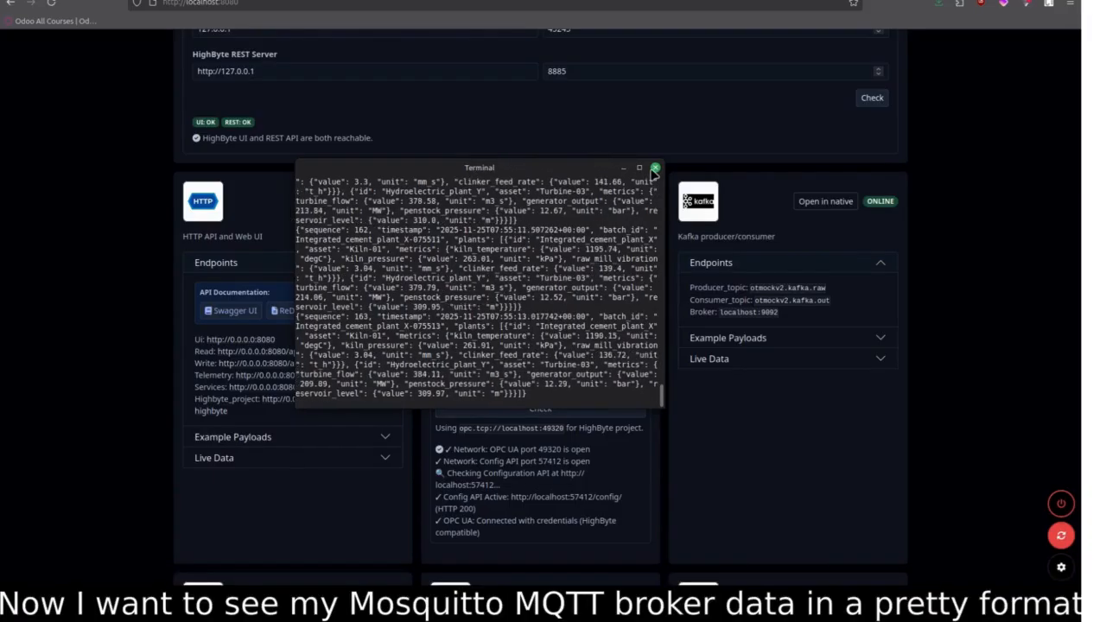
pyautogui.click(654, 169)
# - Show the live data of the MQTT publisher/subscriber and view its last ingress details, closing them when done
pyautogui.scroll(-5, 429, 178)
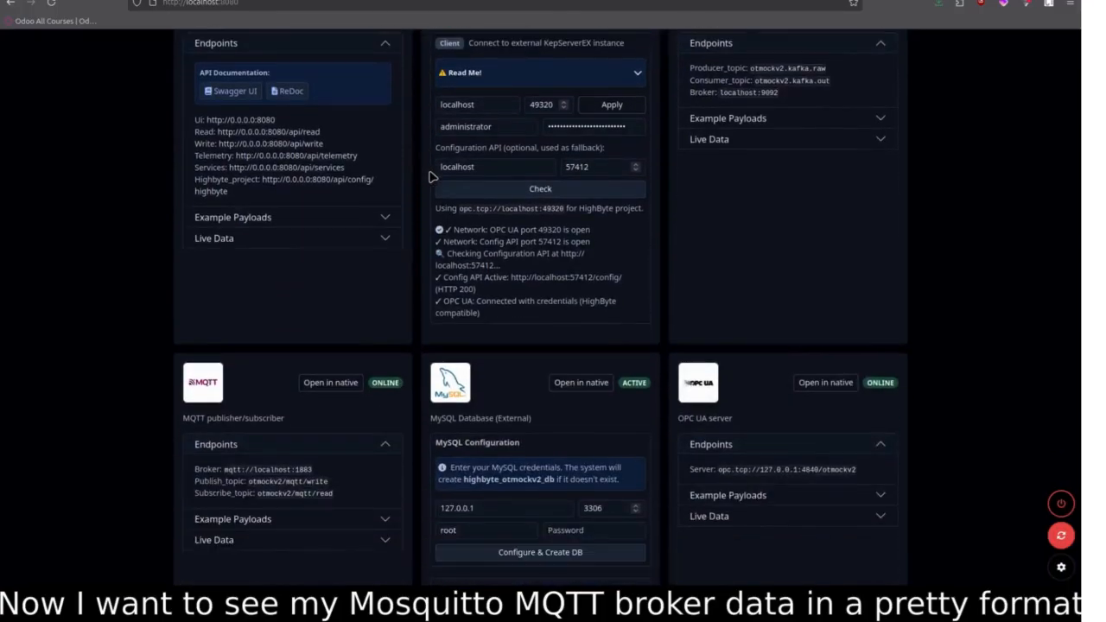
pyautogui.scroll(-2, 429, 178)
pyautogui.click(348, 449)
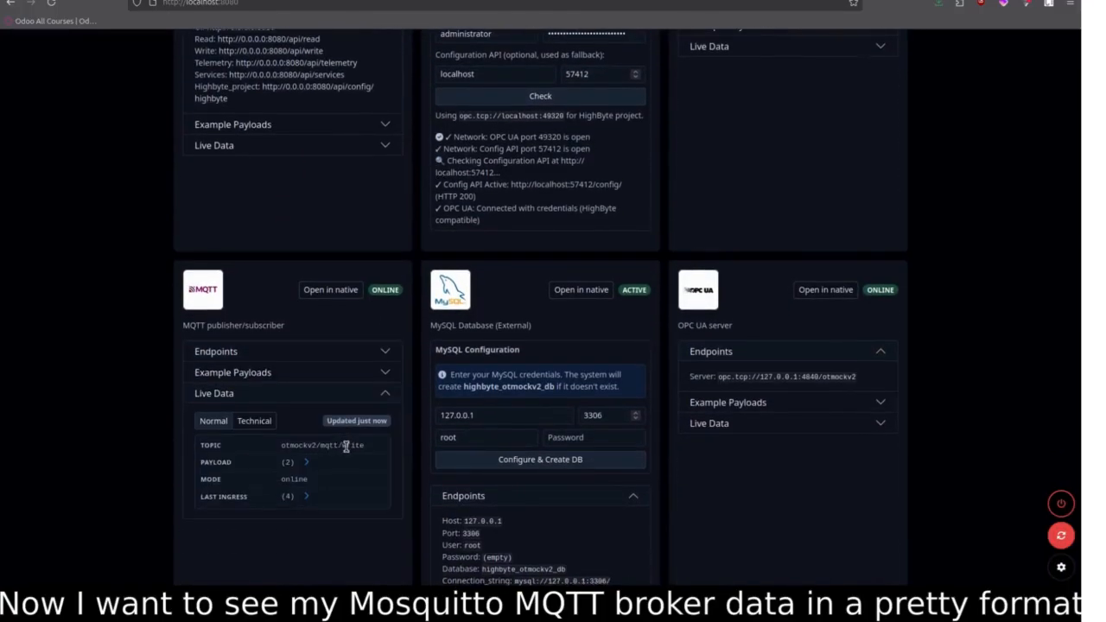
pyautogui.click(305, 498)
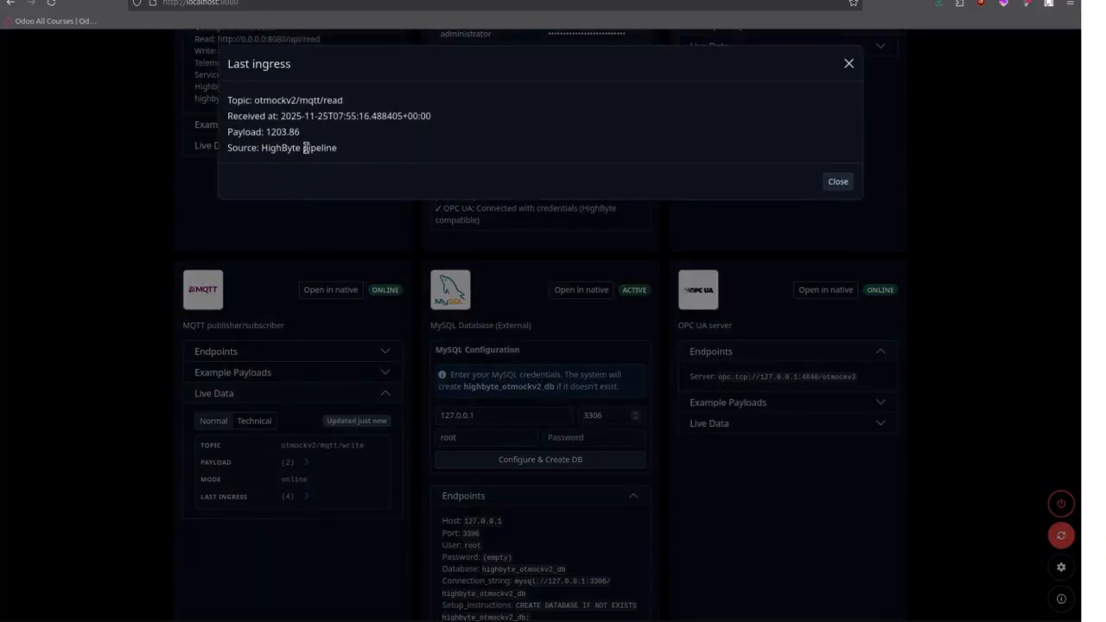
pyautogui.click(577, 409)
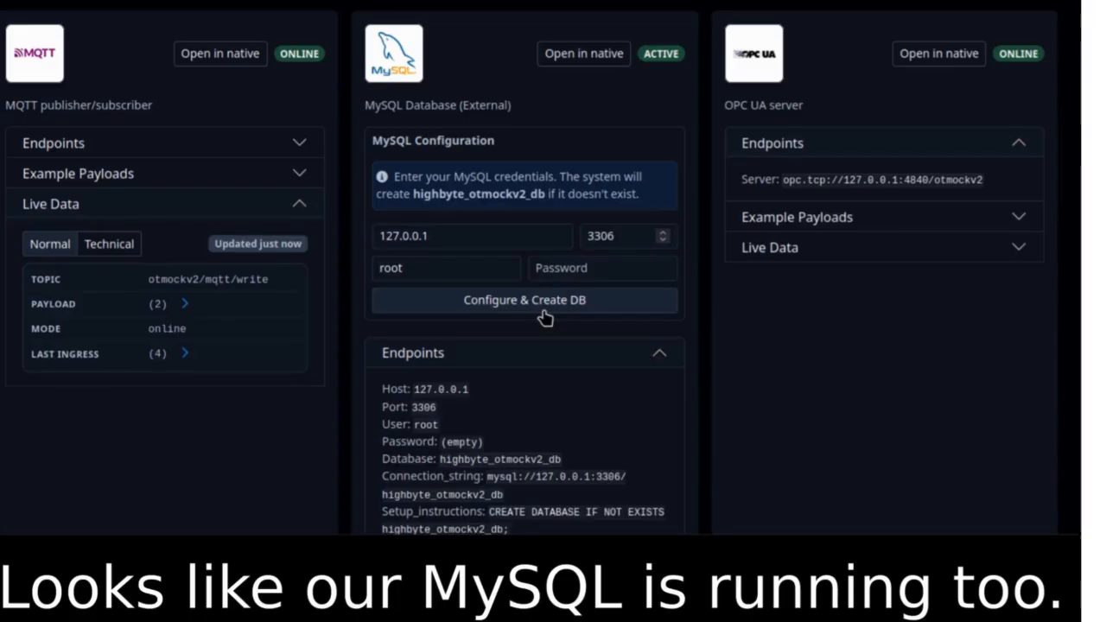
# - Configure the MySQL connection at 127.0.0.1:3306 and request creation of the highbyte_otmockv2_db database
pyautogui.click(558, 458)
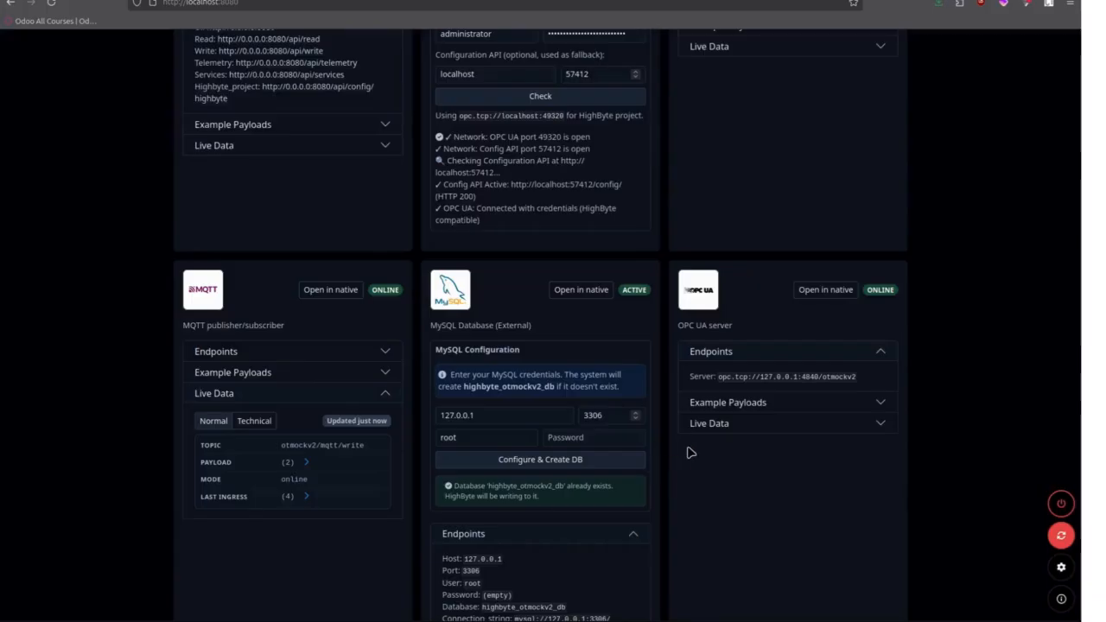
# - Show the live data of the OPC UA server and view the values of its nodes
pyautogui.scroll(-2, 690, 453)
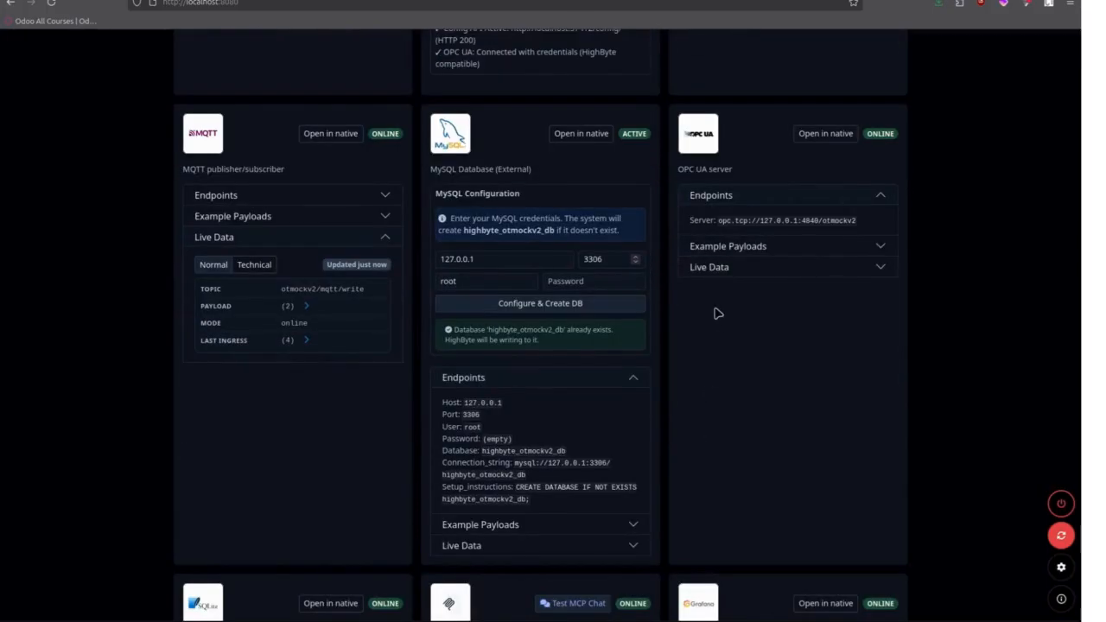
pyautogui.click(710, 274)
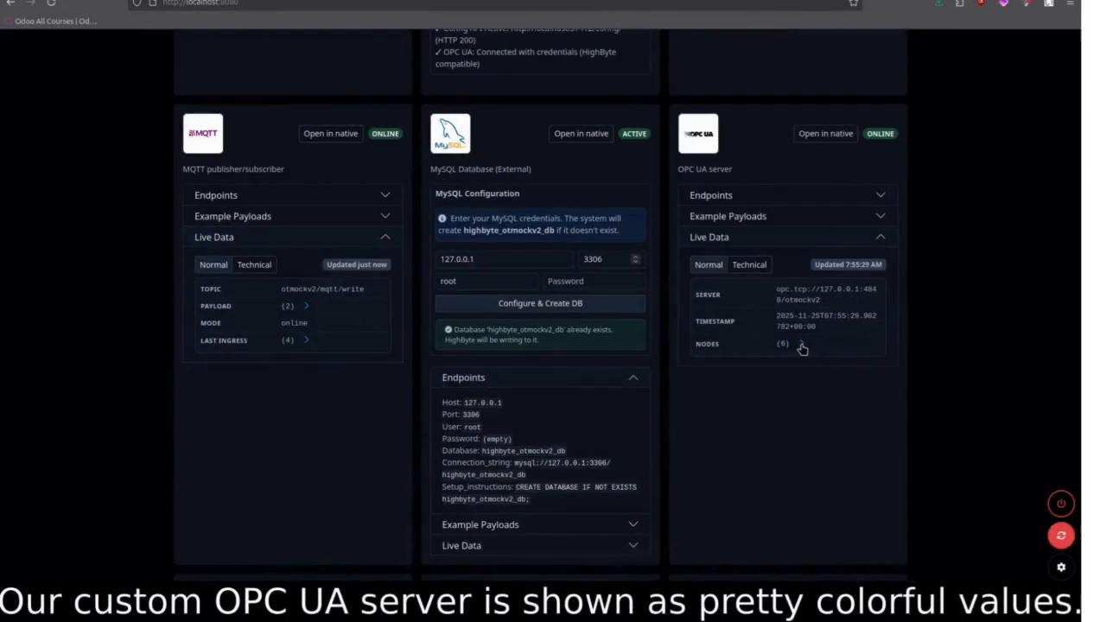
pyautogui.click(639, 573)
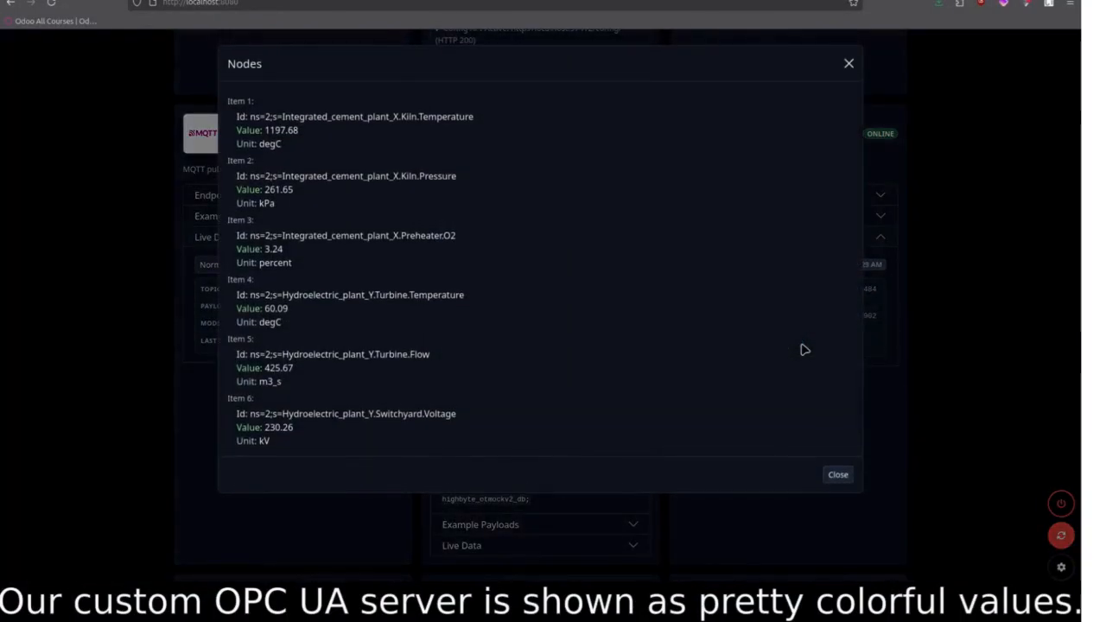
# - Close the node values, read the instructions for starting Grafana manually, and open the Grafana dashboard
pyautogui.click(838, 474)
pyautogui.scroll(-5, 631, 348)
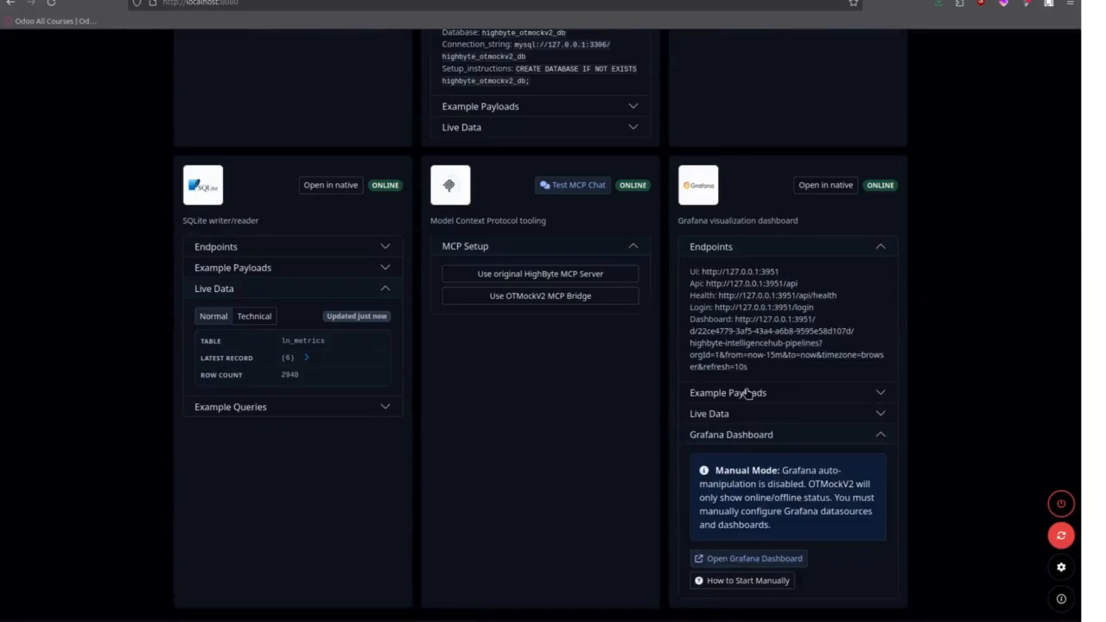
pyautogui.click(746, 583)
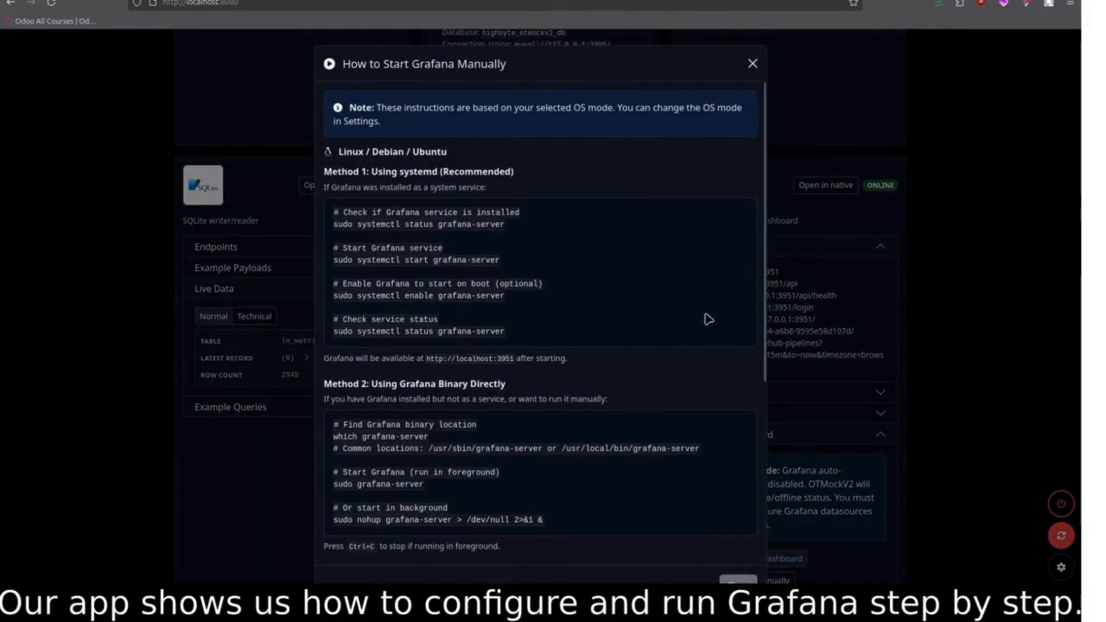
pyautogui.moveTo(763, 235); pyautogui.dragTo(753, 456)
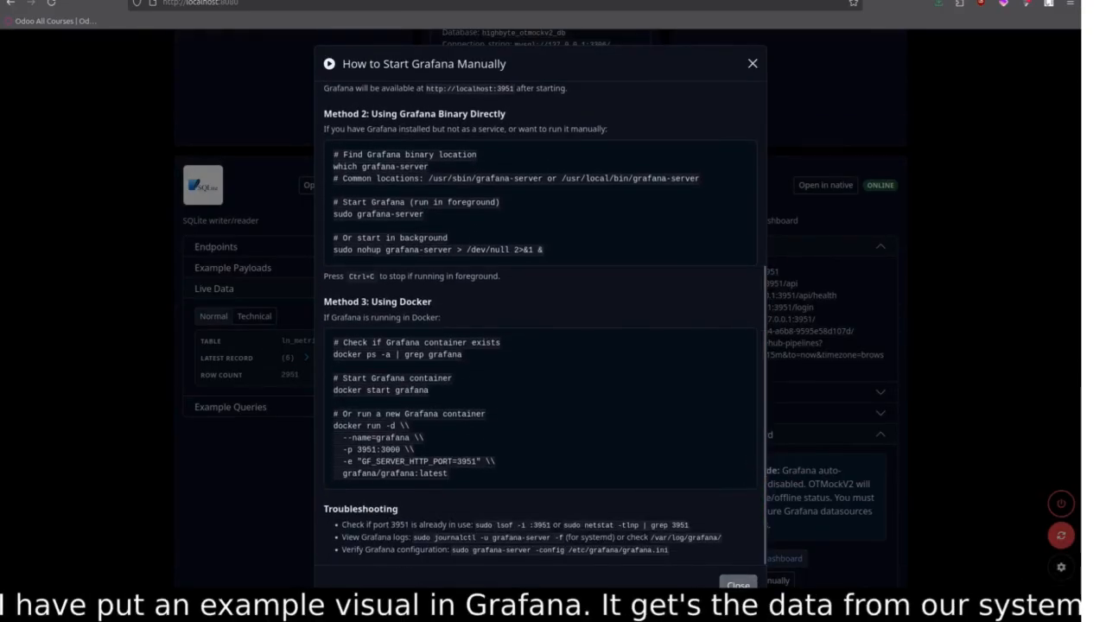
pyautogui.click(737, 583)
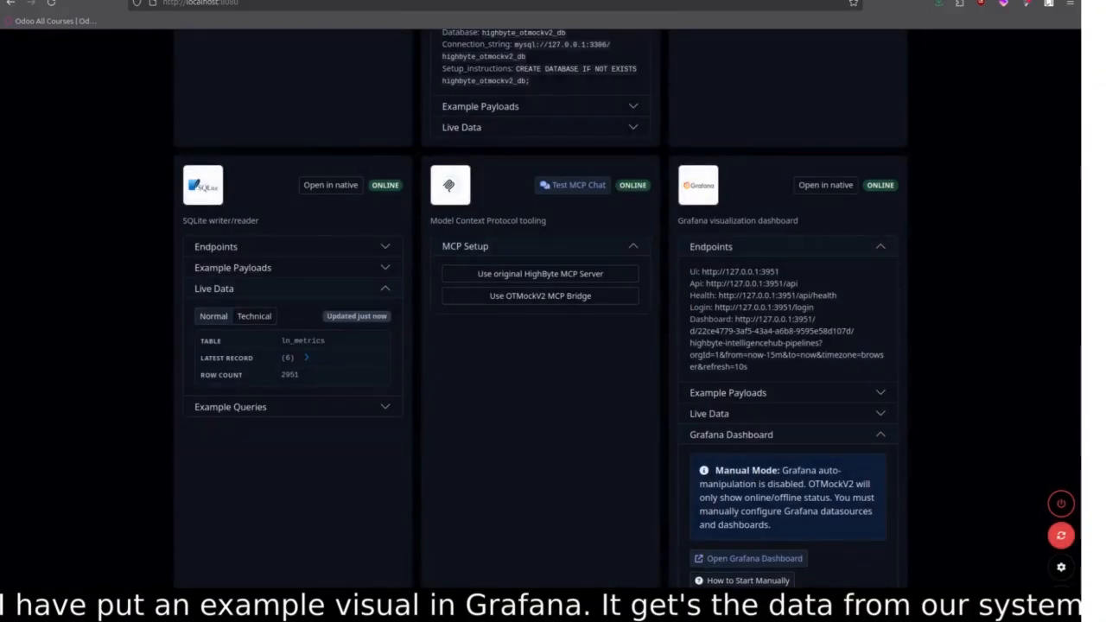
pyautogui.click(725, 566)
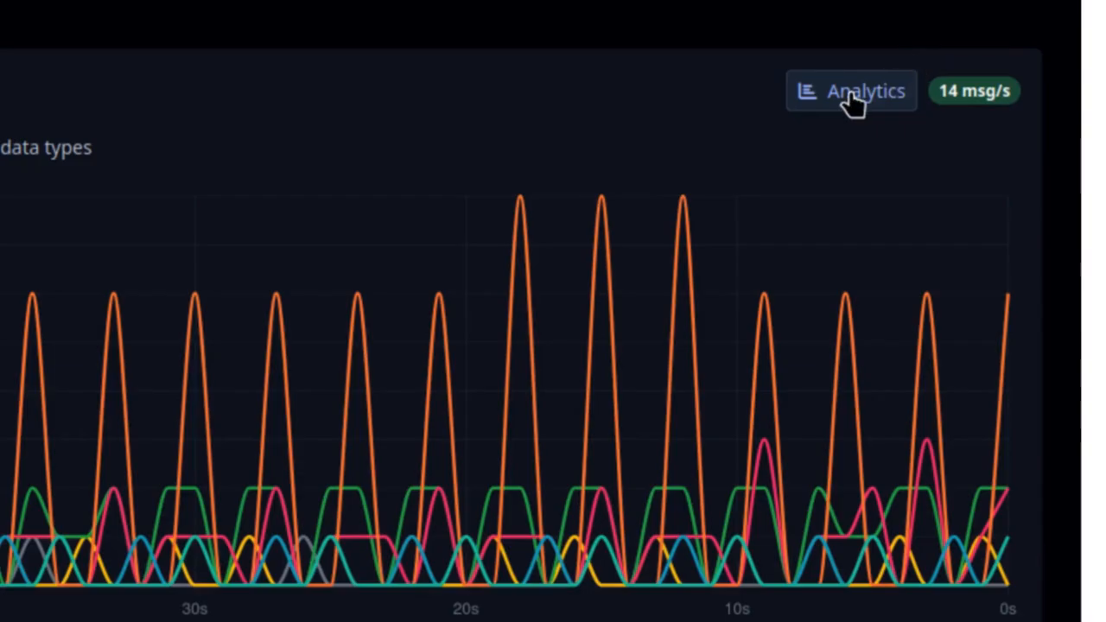
# - Switch the metrics analytics to the HighByte IntelligenceHub data source with REST host 127.0.0.1 and port 8885, and review its charts
pyautogui.click(849, 93)
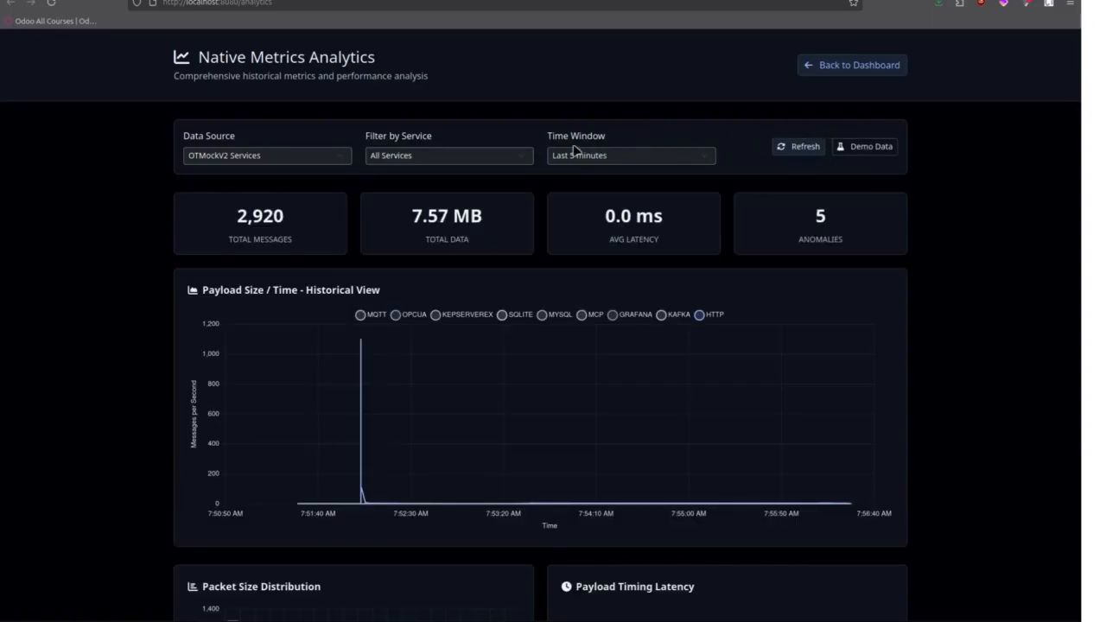
pyautogui.click(329, 164)
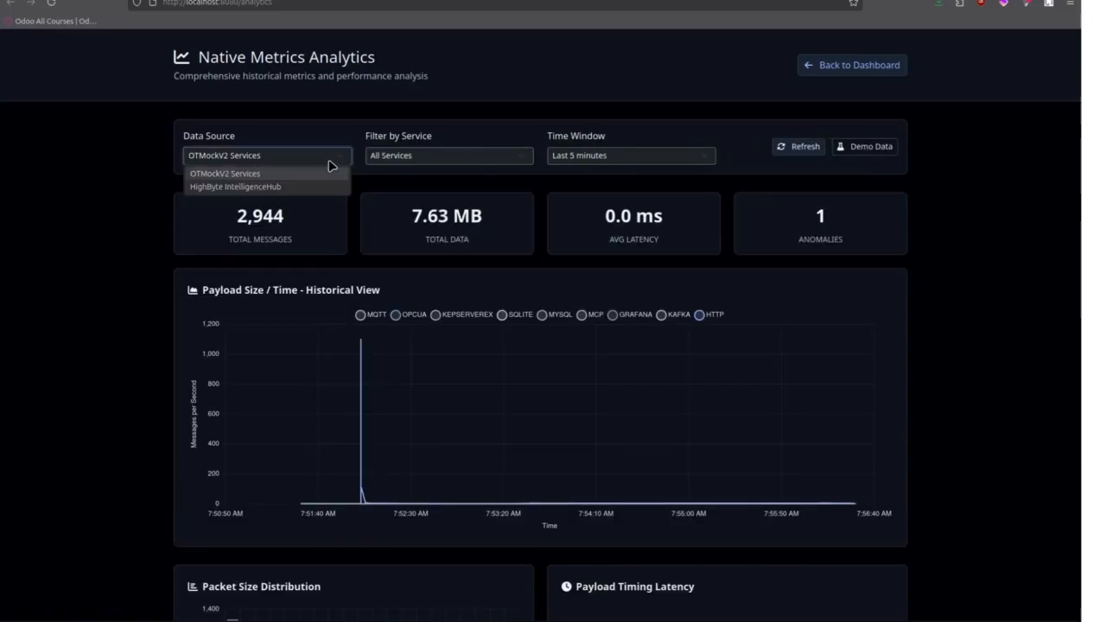
pyautogui.click(263, 189)
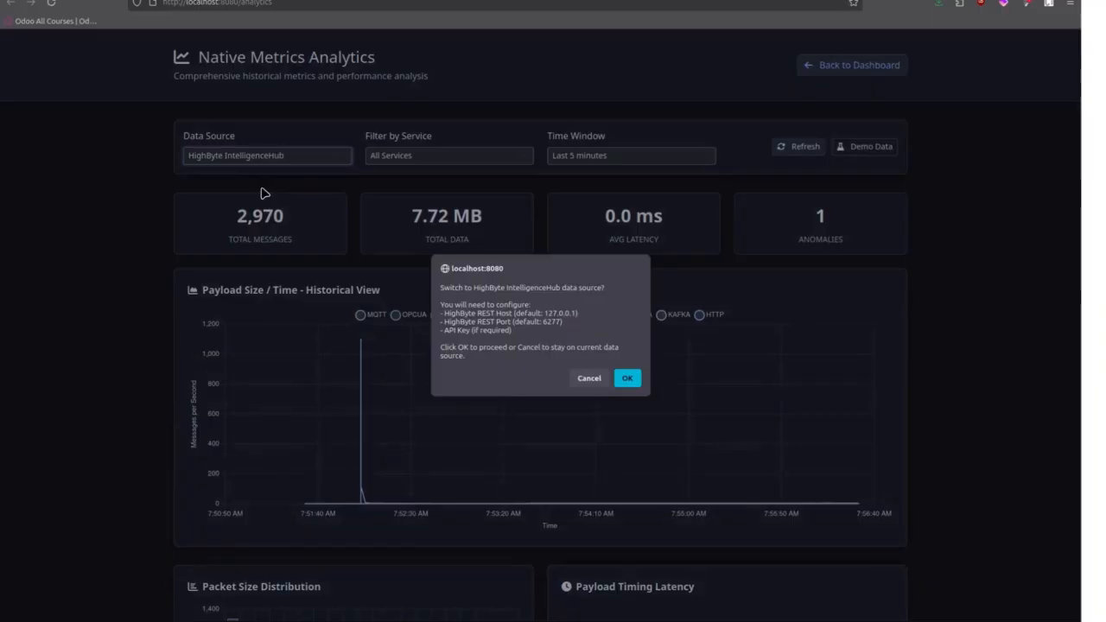
pyautogui.click(646, 377)
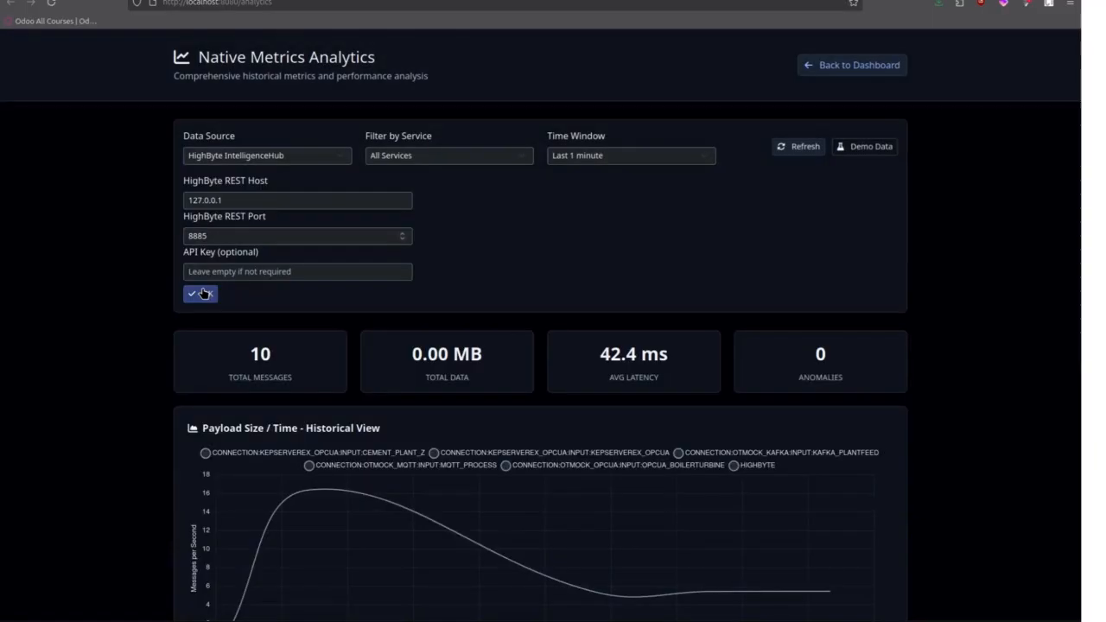
pyautogui.click(203, 294)
pyautogui.scroll(-3, 140, 304)
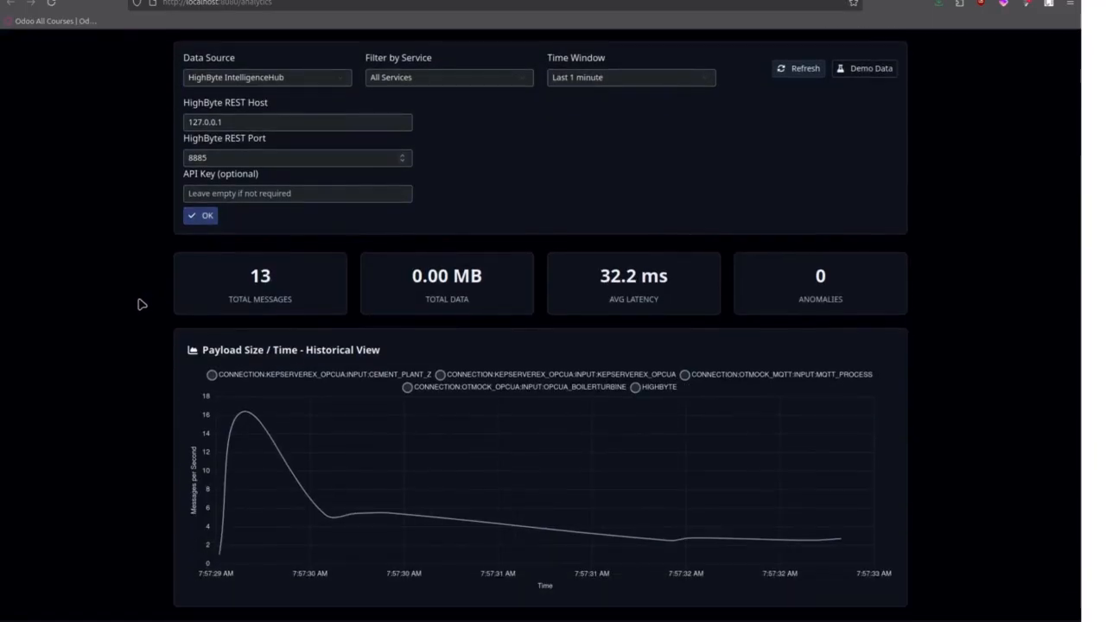
pyautogui.scroll(-2, 141, 304)
pyautogui.scroll(-2, 141, 304)
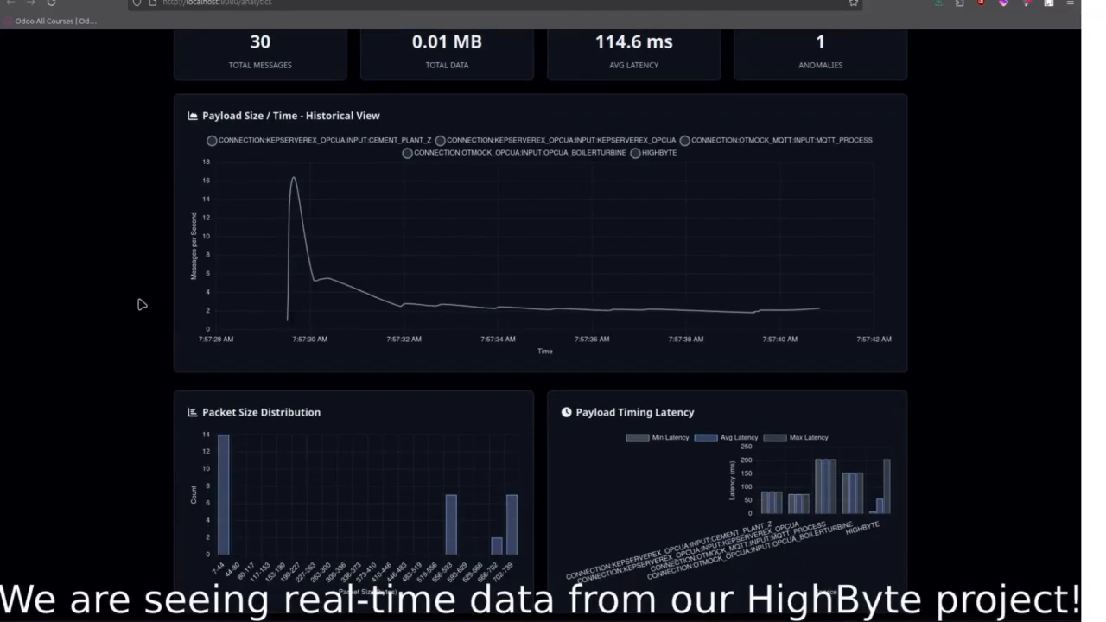
pyautogui.moveTo(225, 444)
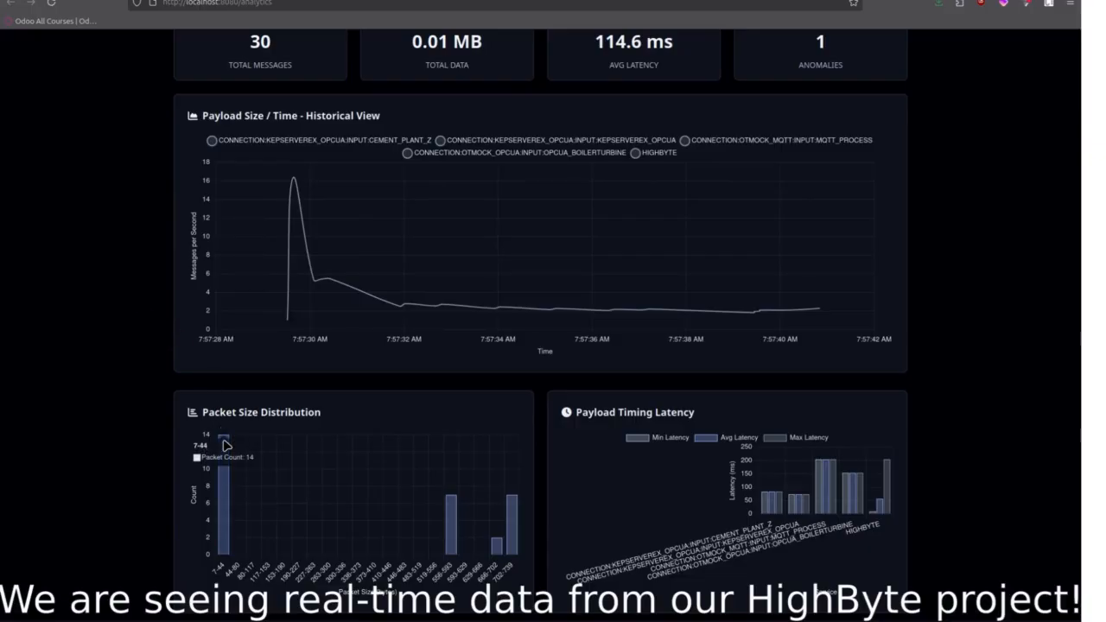
pyautogui.scroll(-1, 224, 445)
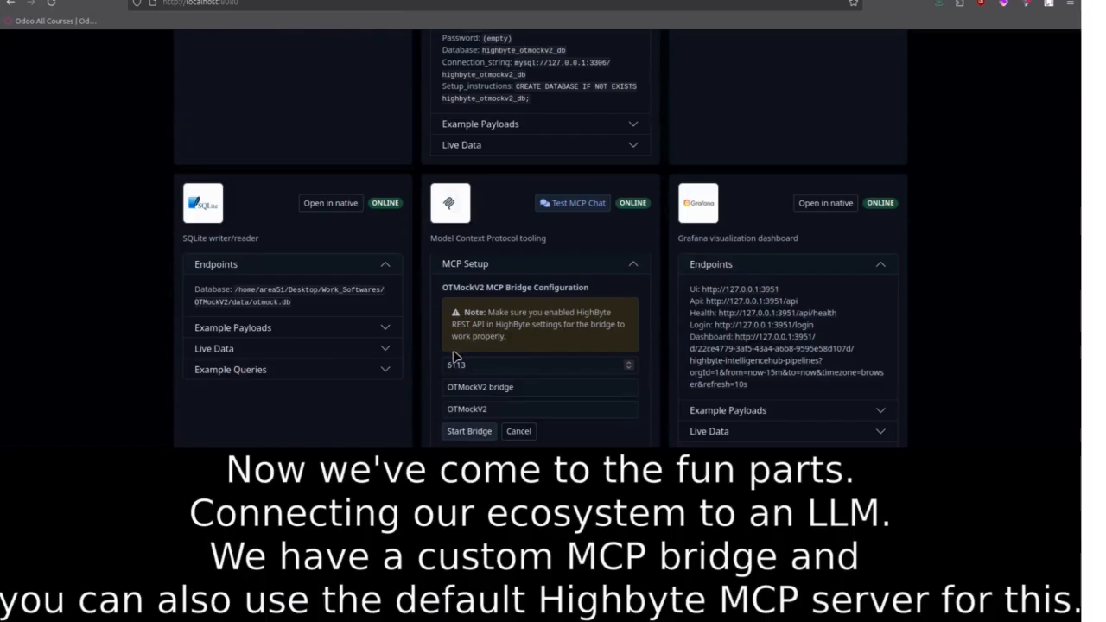
# - Start the OTMockV2 MCP bridge with context "OTMockV2 bridge" and project "OTMockV2", and open the MCP test chat
pyautogui.click(459, 364)
pyautogui.click(464, 433)
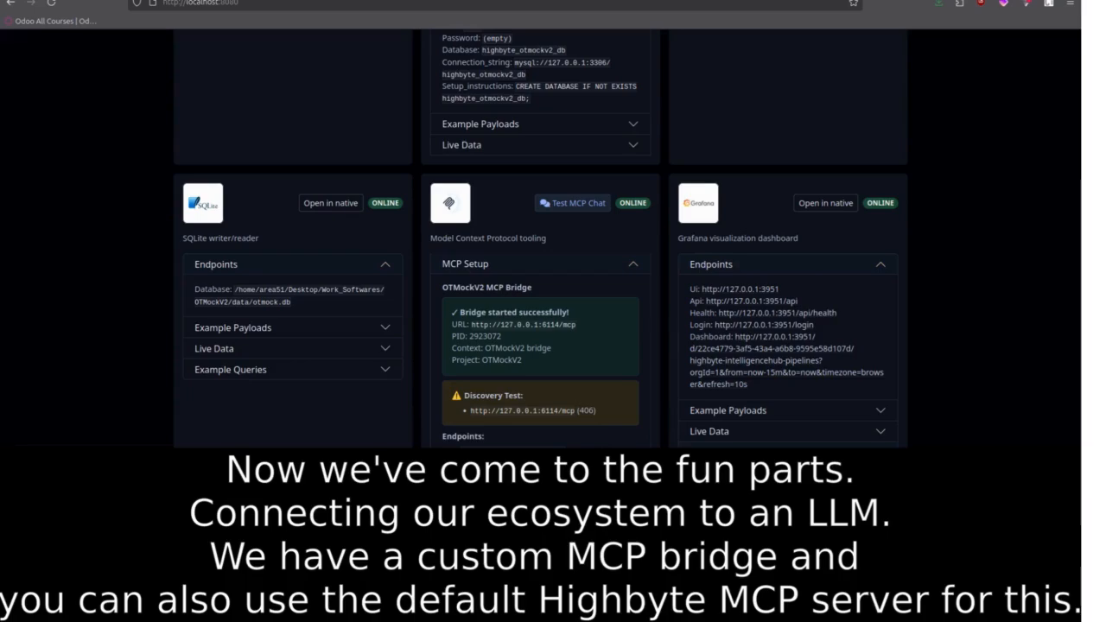
pyautogui.click(585, 205)
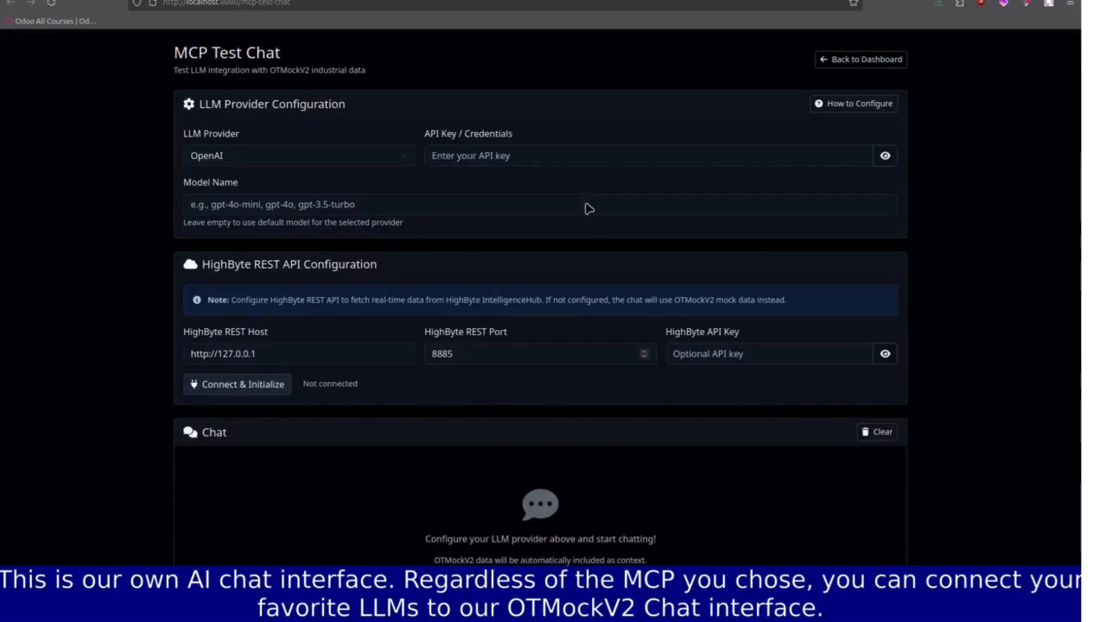
pyautogui.click(272, 159)
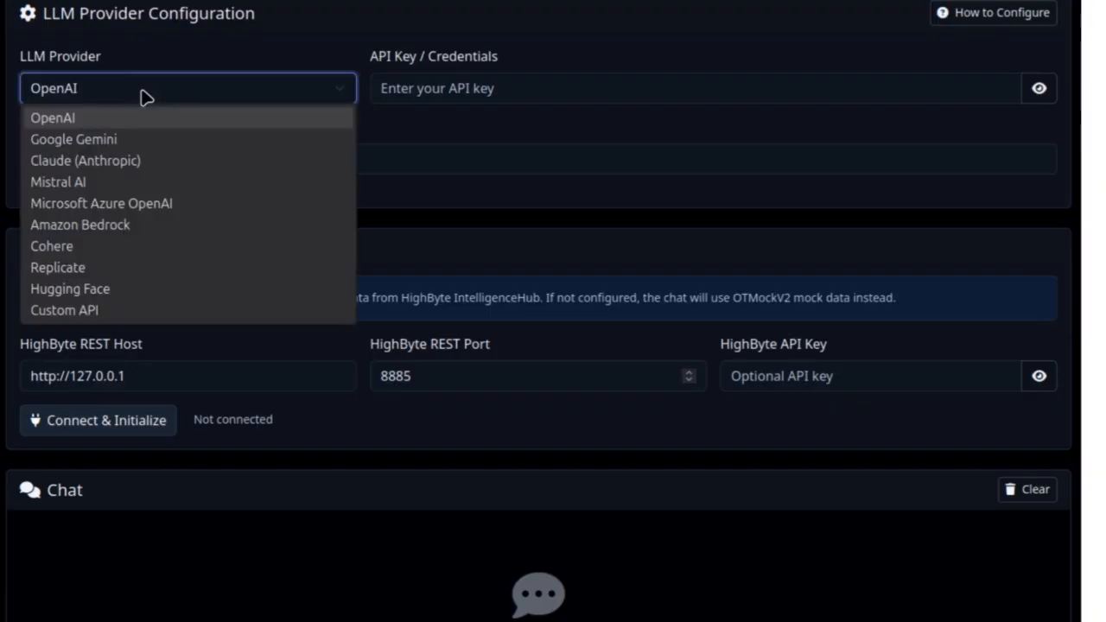
pyautogui.click(116, 141)
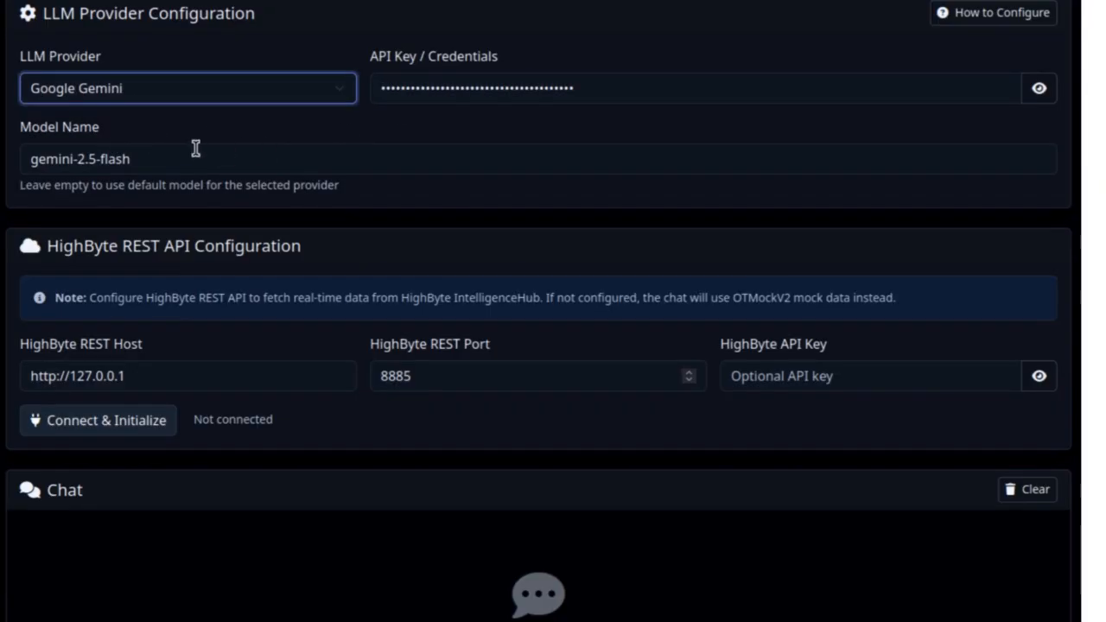
pyautogui.moveTo(143, 152); pyautogui.dragTo(25, 153)
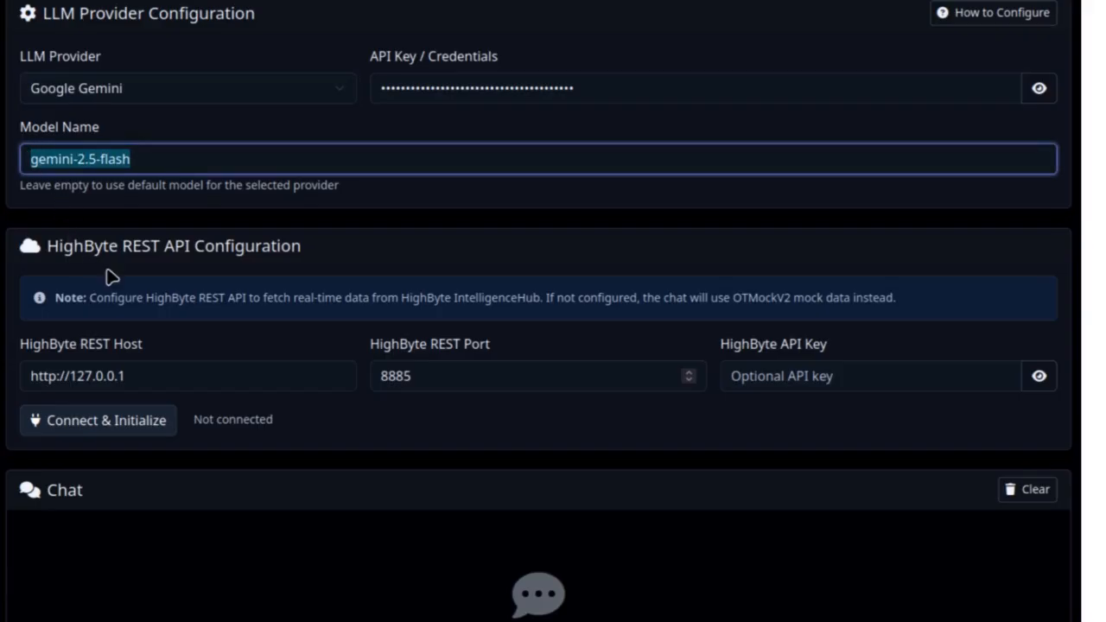
pyautogui.click(180, 345)
pyautogui.doubleClick(399, 377)
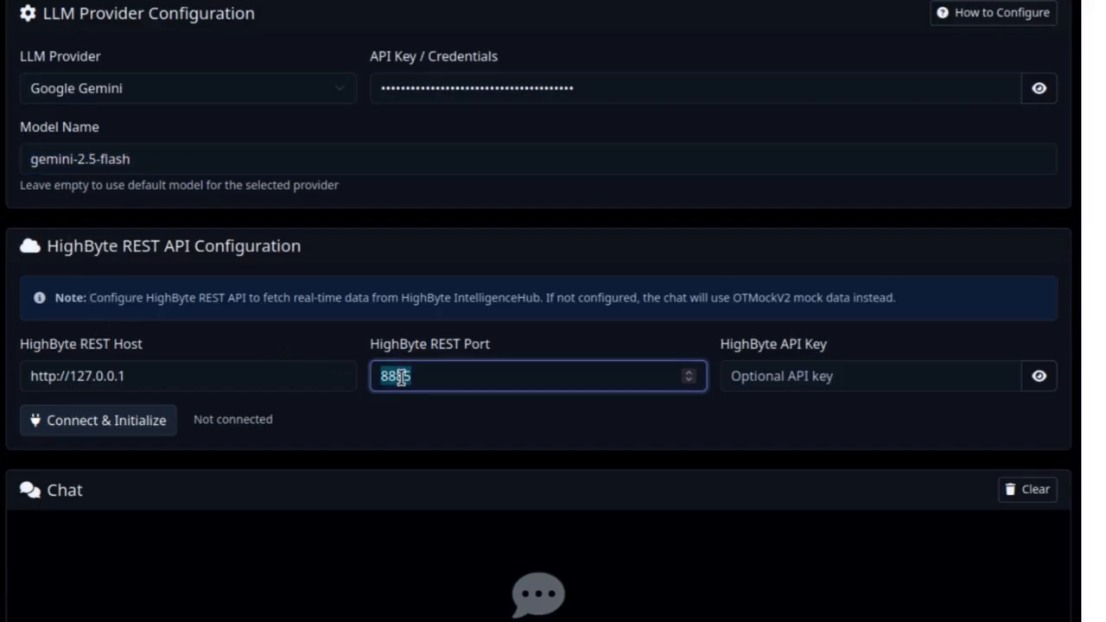
pyautogui.click(401, 408)
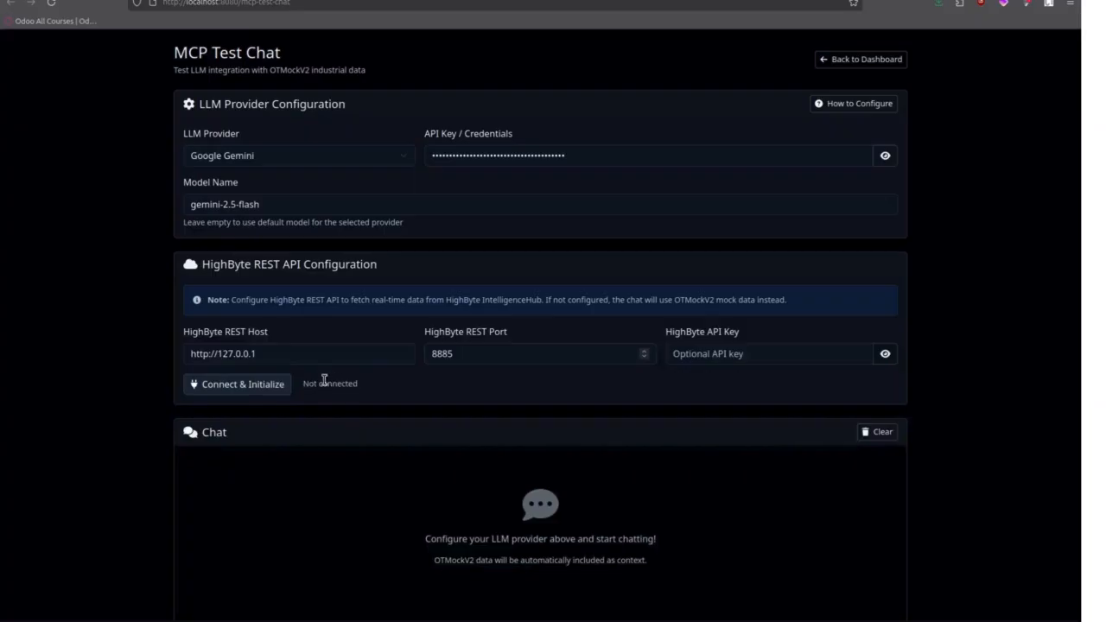
pyautogui.click(250, 387)
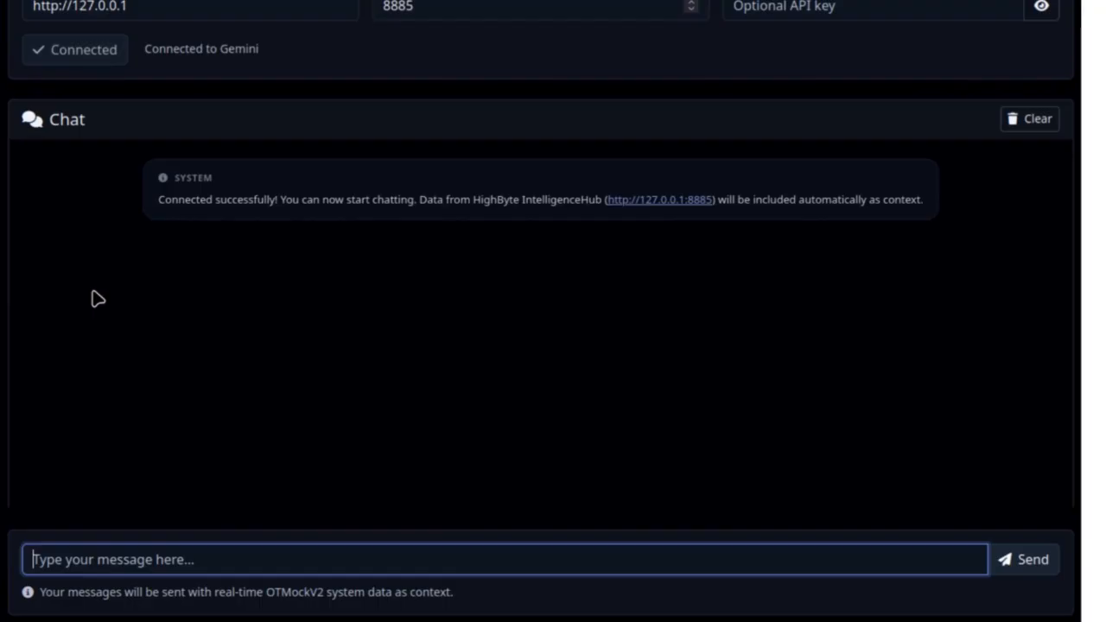
# - Greet the assistant with "Hello bot!" and ask "What are the names of my plants connected to HighByte?"
pyautogui.write('Hello bot!')
pyautogui.press('Return')
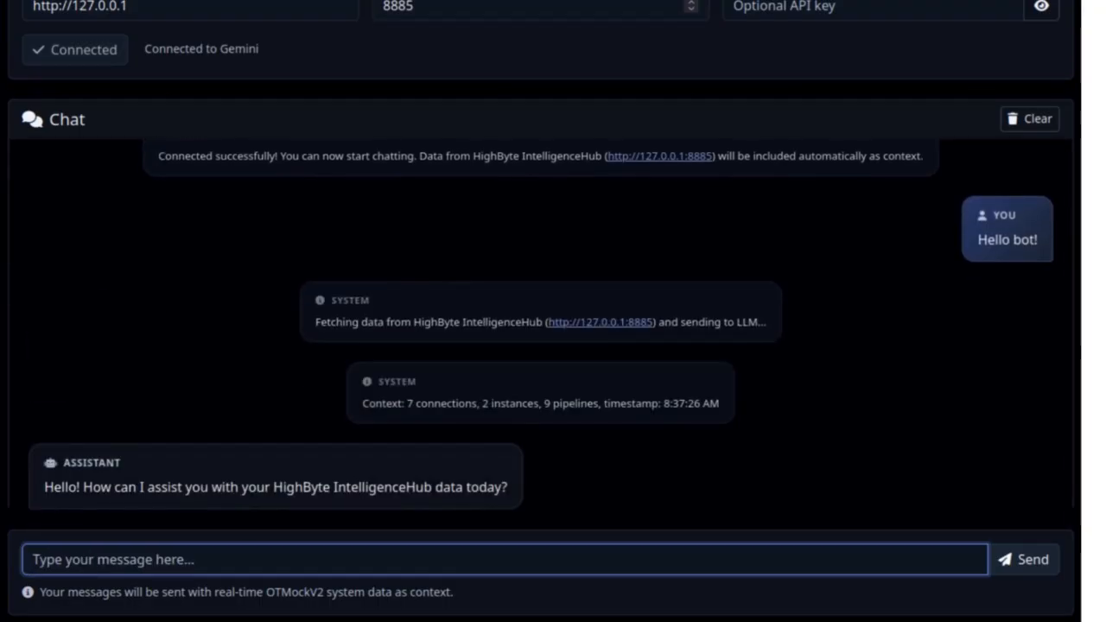
pyautogui.write('What are the names of my pla')
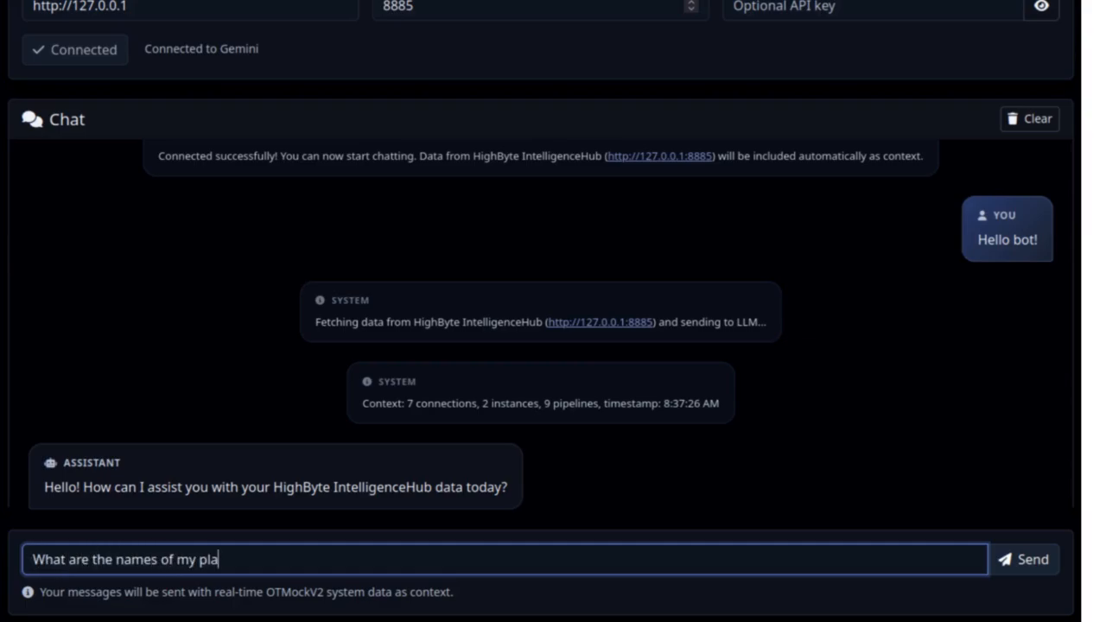
pyautogui.write('nts connected to HighByte')
pyautogui.press('Return')
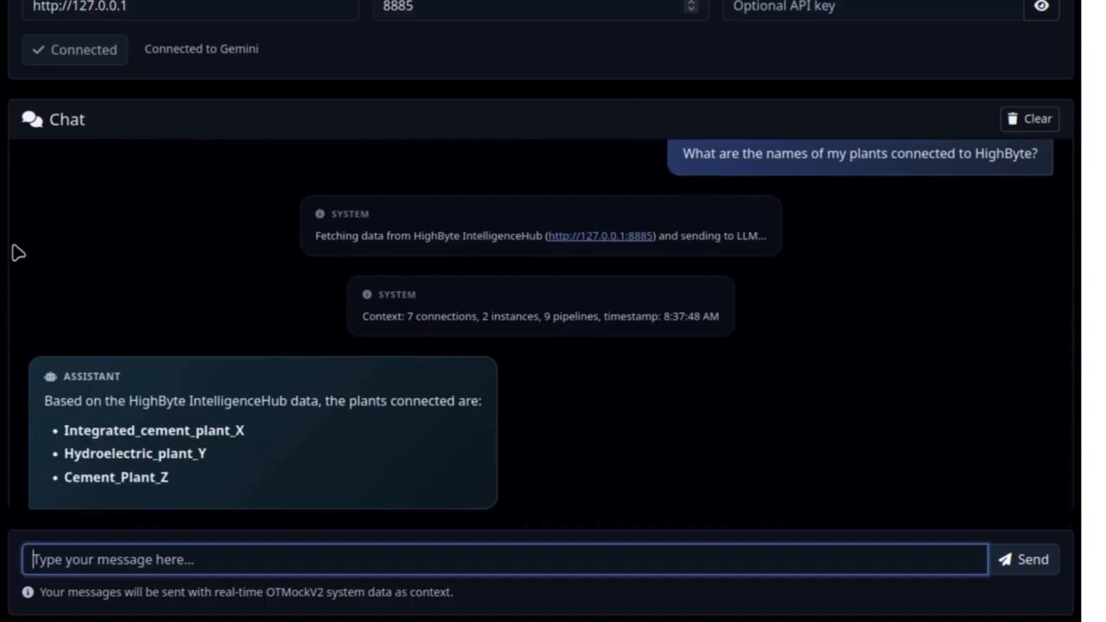
# - Ask the assistant "What are the pipelines currently outputting?" and read through its reply
pyautogui.write('What are the pipelines currently ')
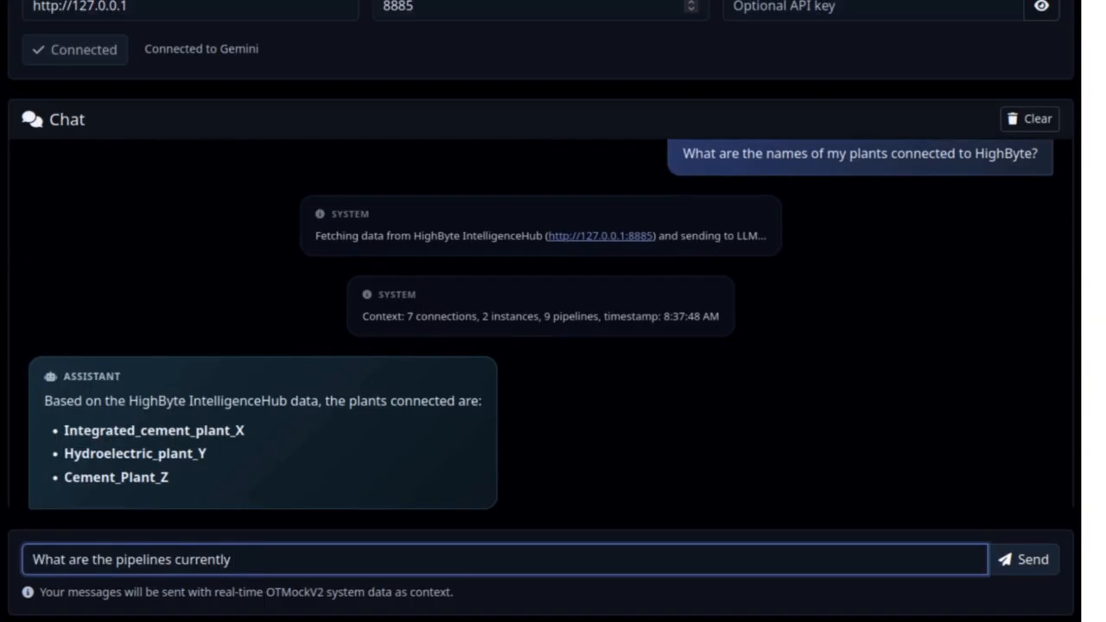
pyautogui.write('outputting?')
pyautogui.press('Return')
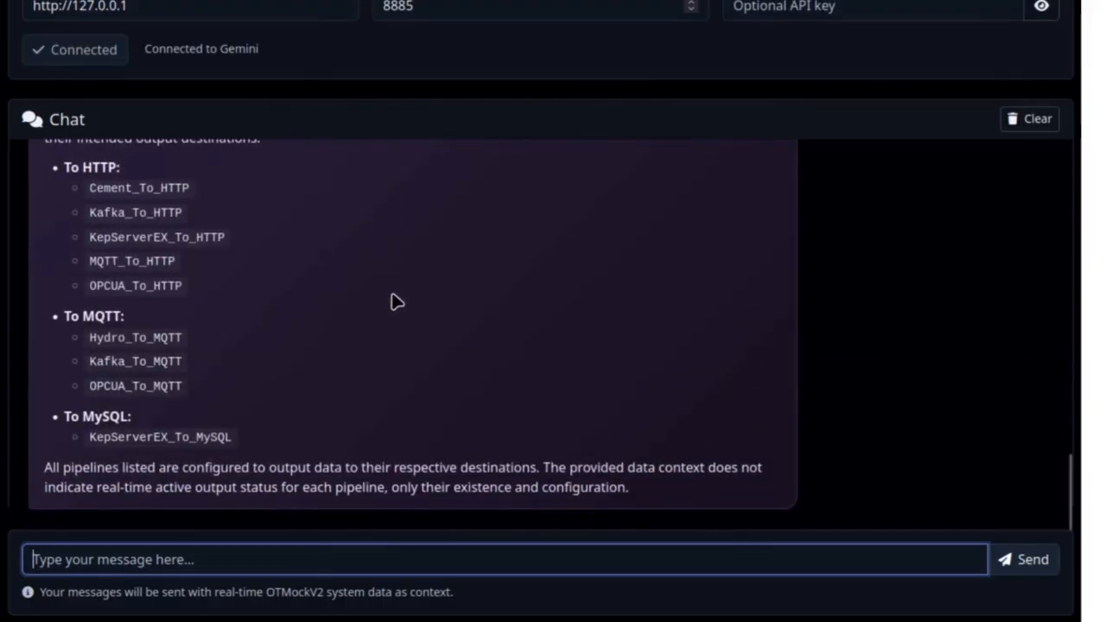
pyautogui.scroll(2, 390, 310)
pyautogui.scroll(-2, 335, 405)
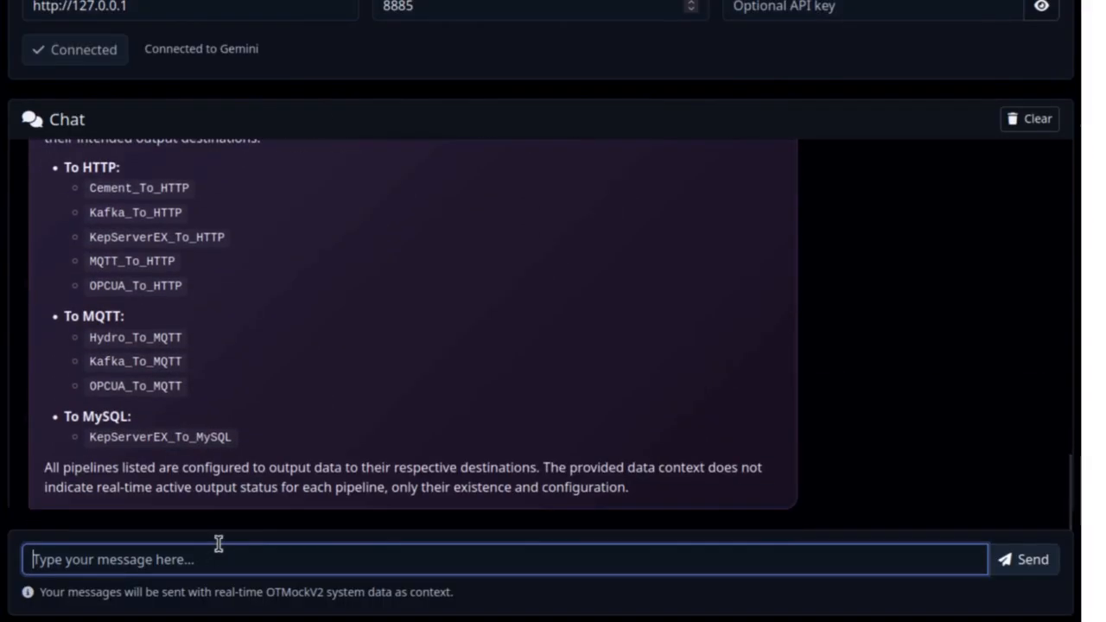
# - Send the message 'Nice. As you know, I am using KepServerEx to collect sensor data from the factories, what are most recent "amp" values from factory X?'
pyautogui.write('Nice. As you know')
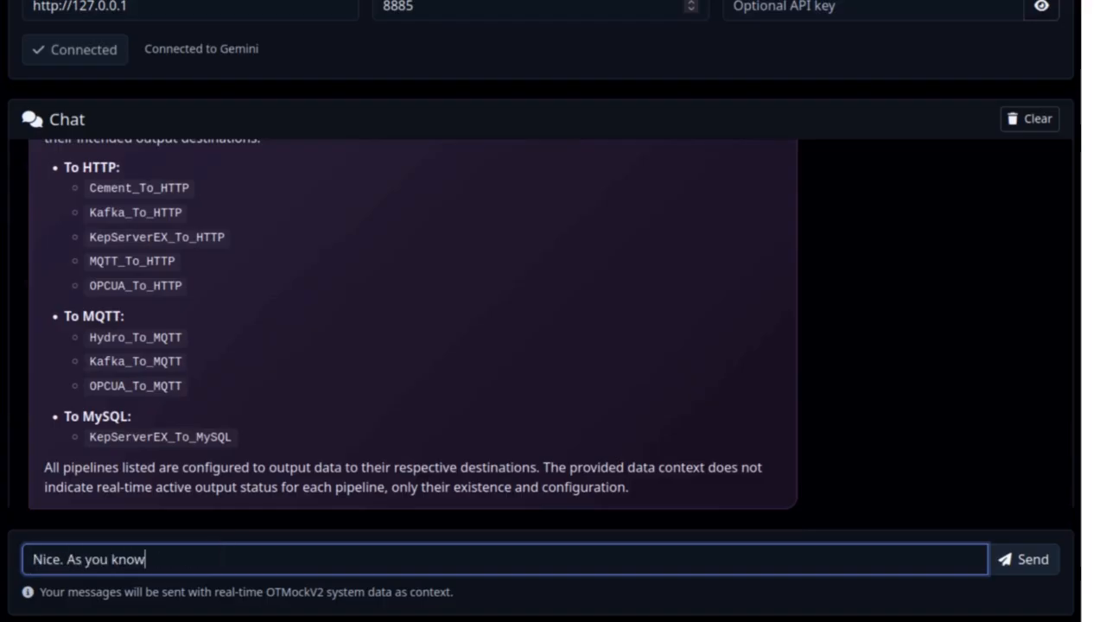
pyautogui.write(', I am using KepServerEx to co')
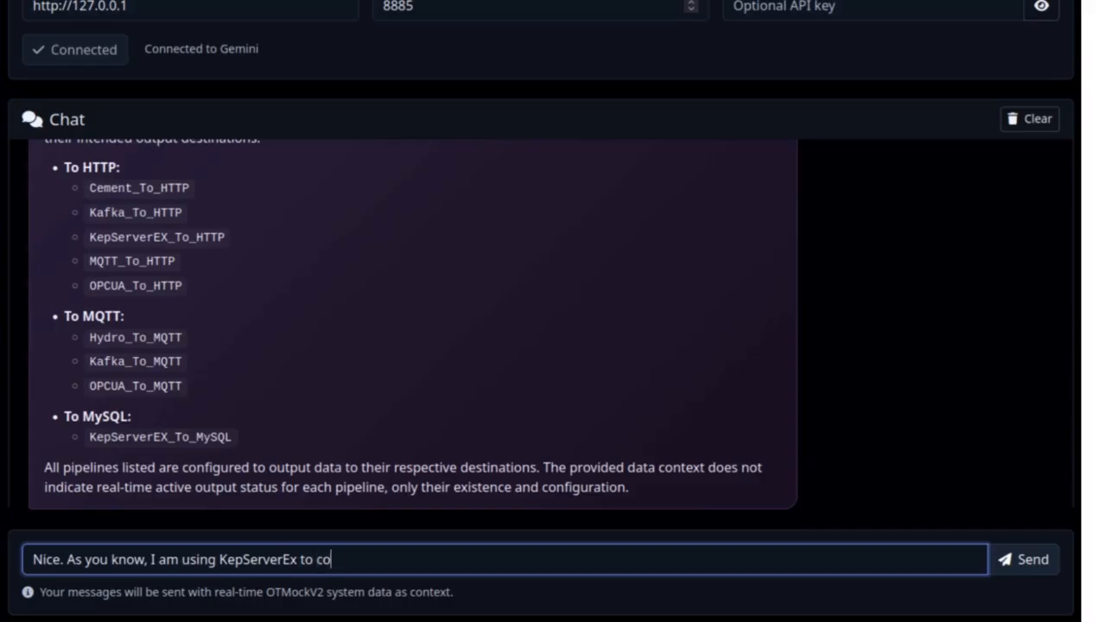
pyautogui.write('llect sensor data from the facto')
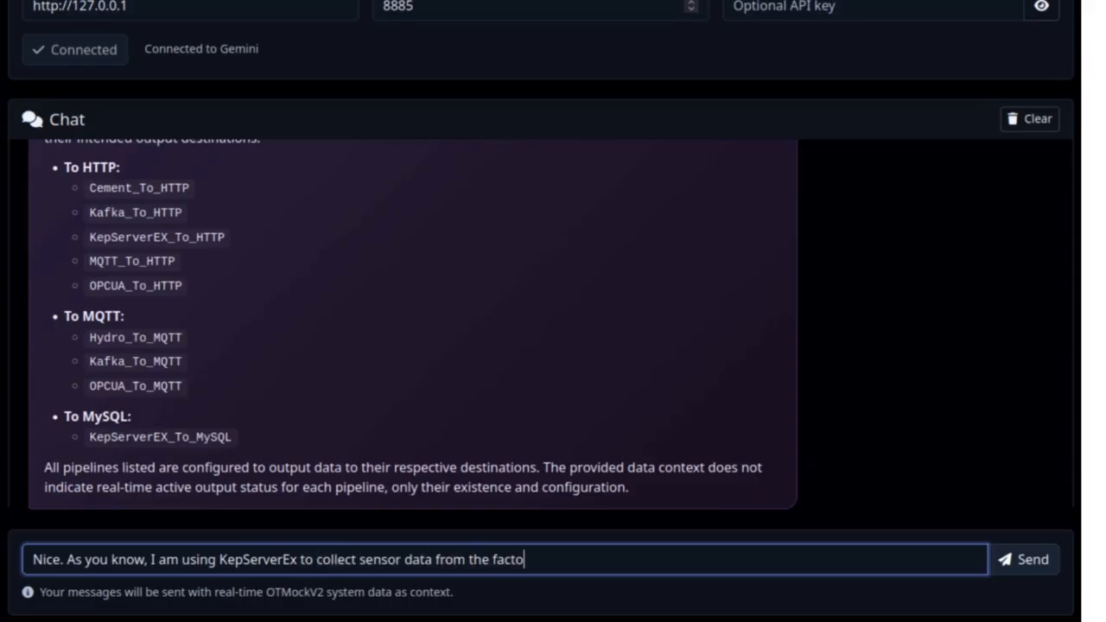
pyautogui.write('ries, what are most recent "amp" values from factor')
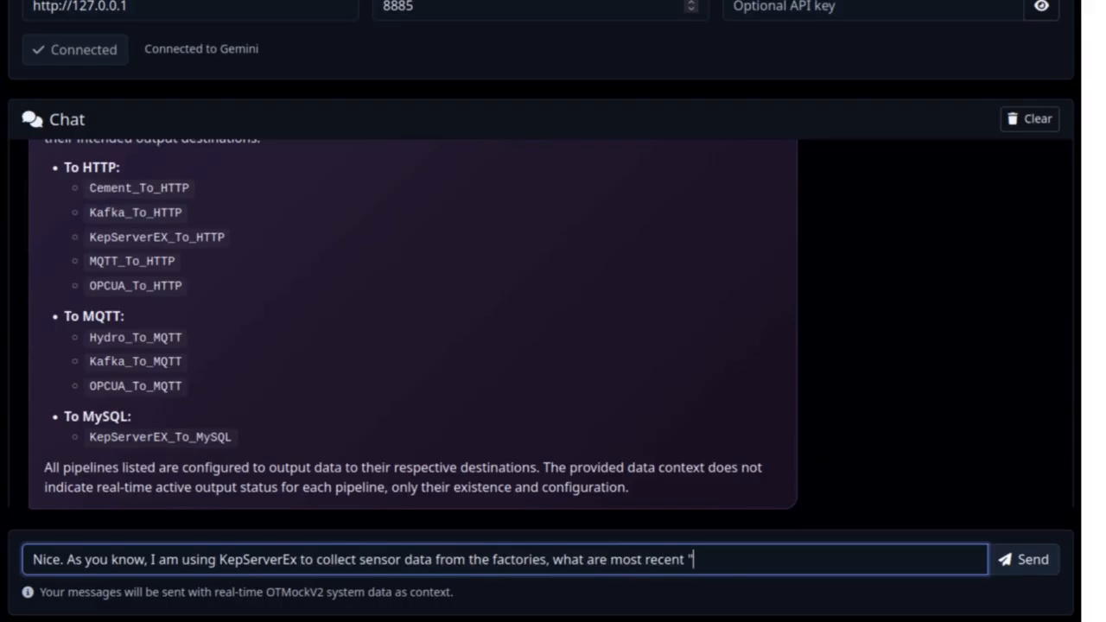
pyautogui.write('y X?')
pyautogui.press('Return')
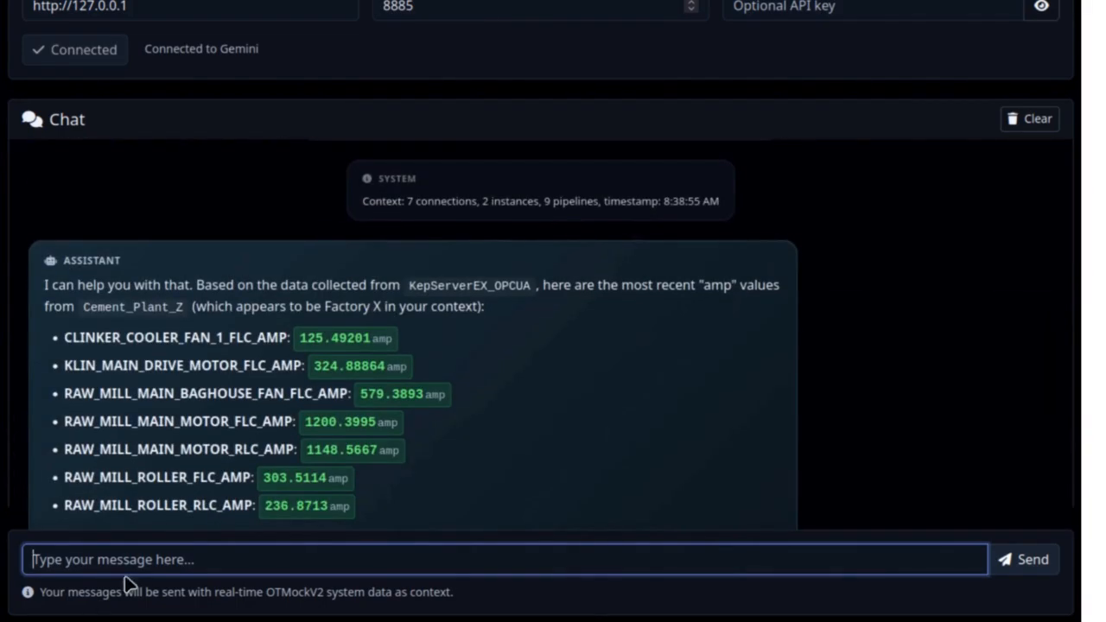
# - Ask the assistant "Do you see any abnormalities in any of these AMP values or are they all normal?"
pyautogui.scroll(-1, 504, 446)
pyautogui.write('Do you see any abnornm')
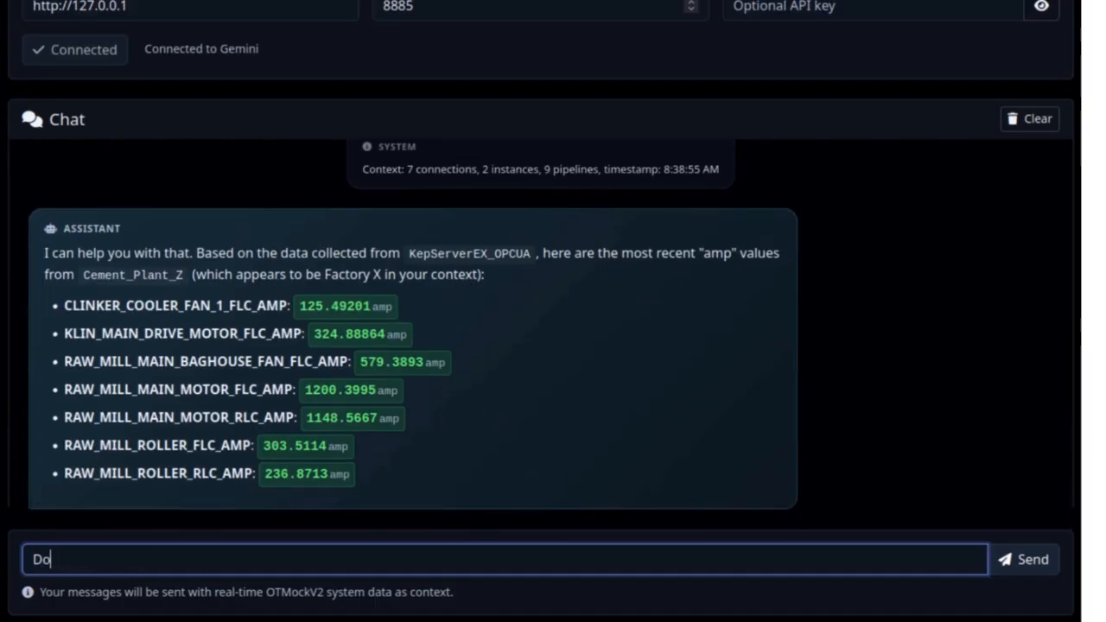
pyautogui.press('BackSpace')
pyautogui.press('BackSpace')
pyautogui.write('mal')
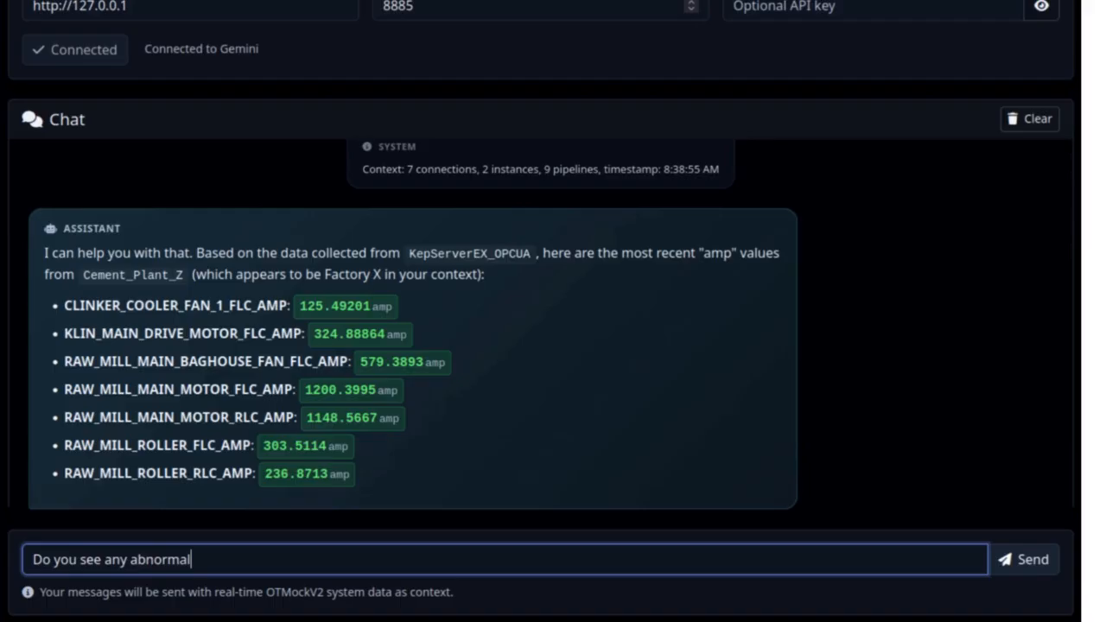
pyautogui.write('ities in any of these AMP values or are they all norma')
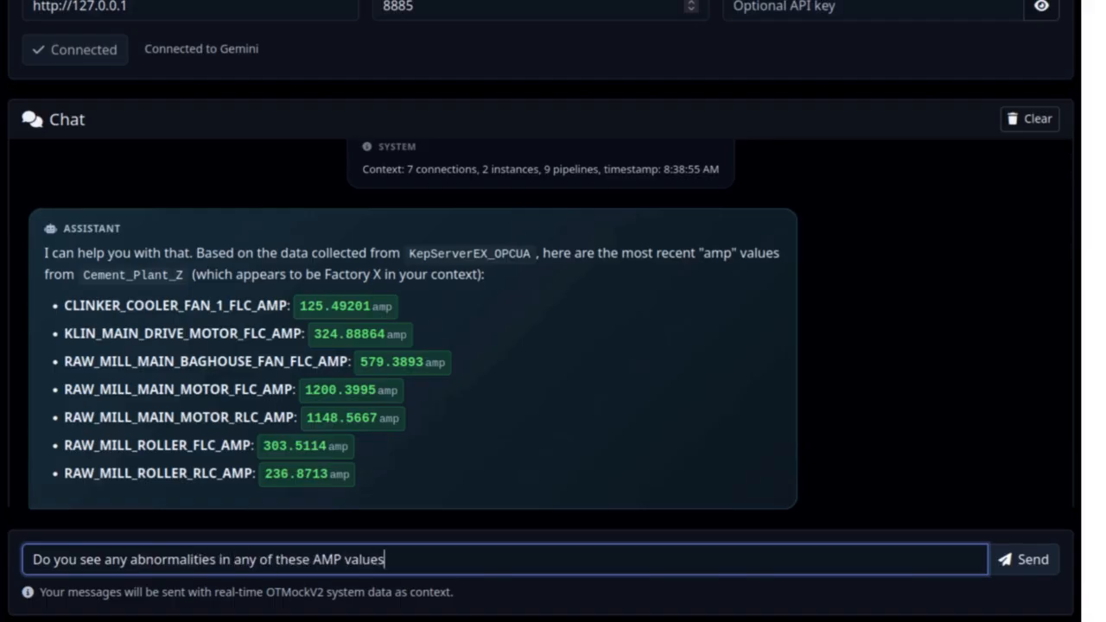
pyautogui.write('l?')
pyautogui.press('Return')
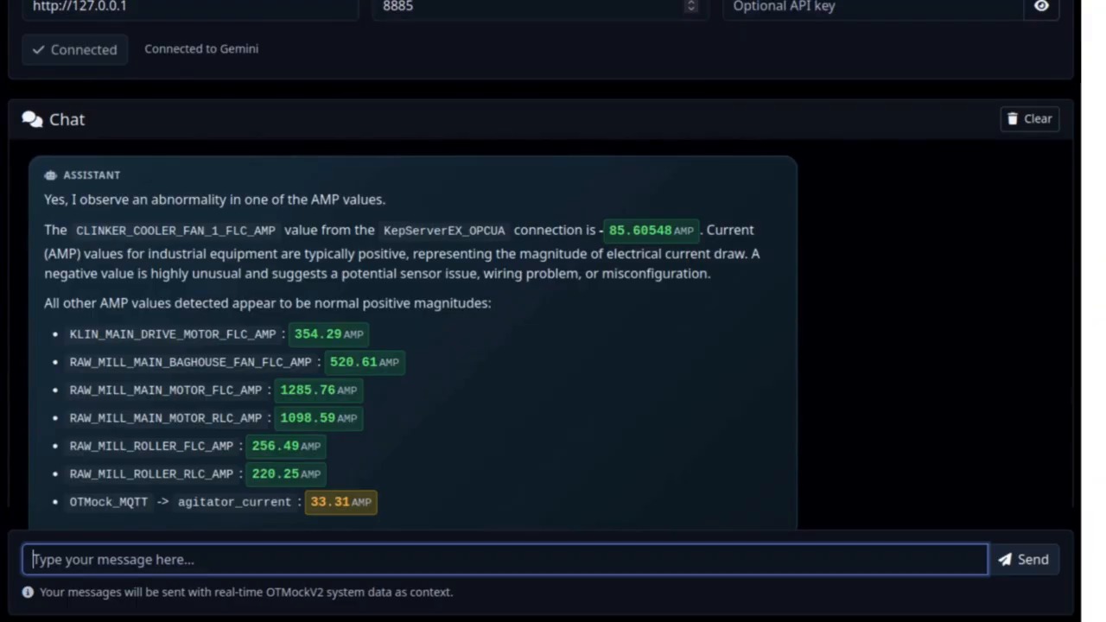
# - Read the reply on the AMP values, answer "Thank you for your warning!" and clear the chat conversation
pyautogui.scroll(-1, 279, 527)
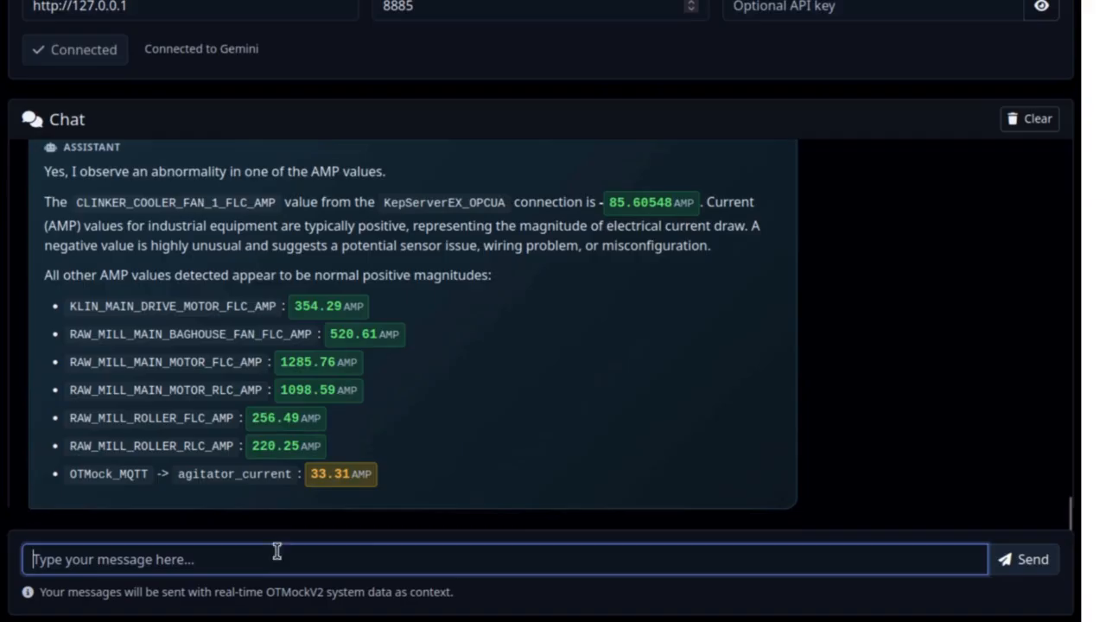
pyautogui.write('Thank you for your')
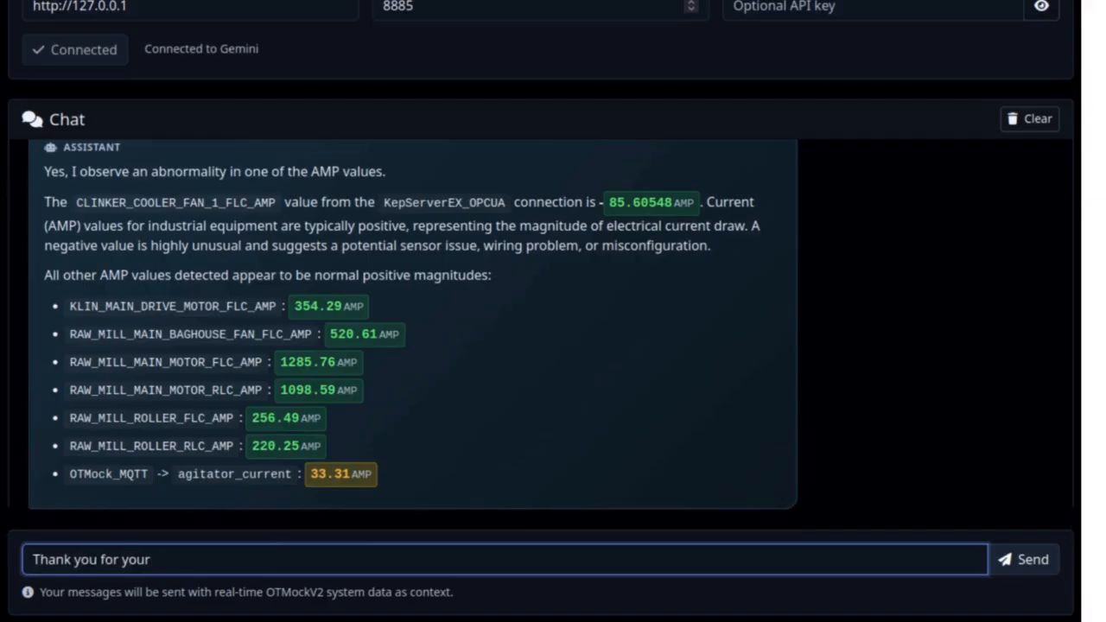
pyautogui.write(' warning!')
pyautogui.press('Return')
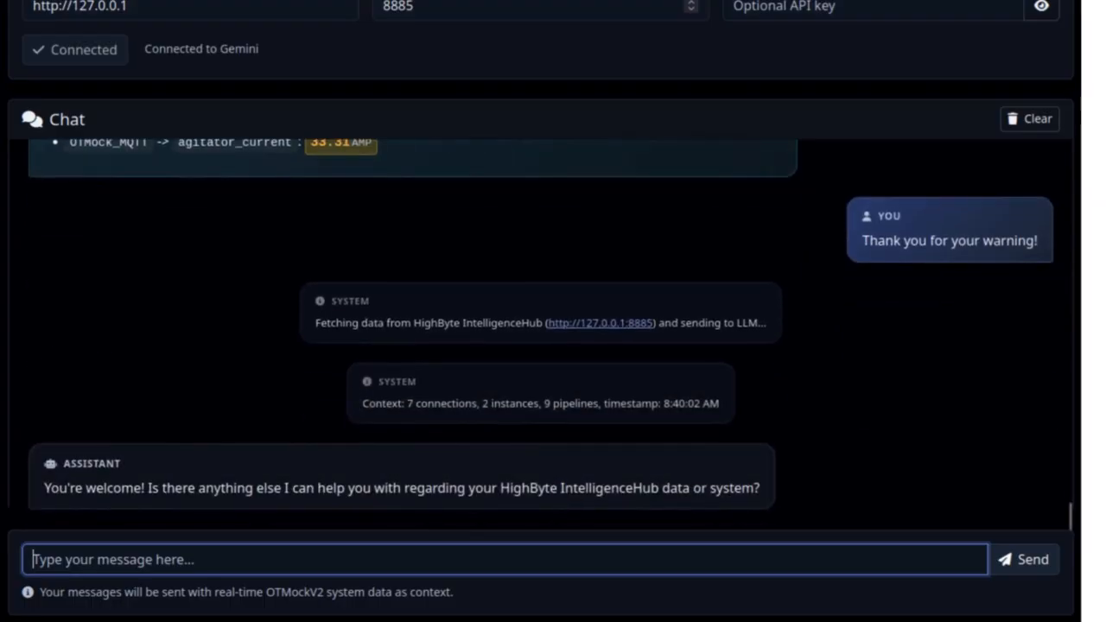
pyautogui.click(1033, 120)
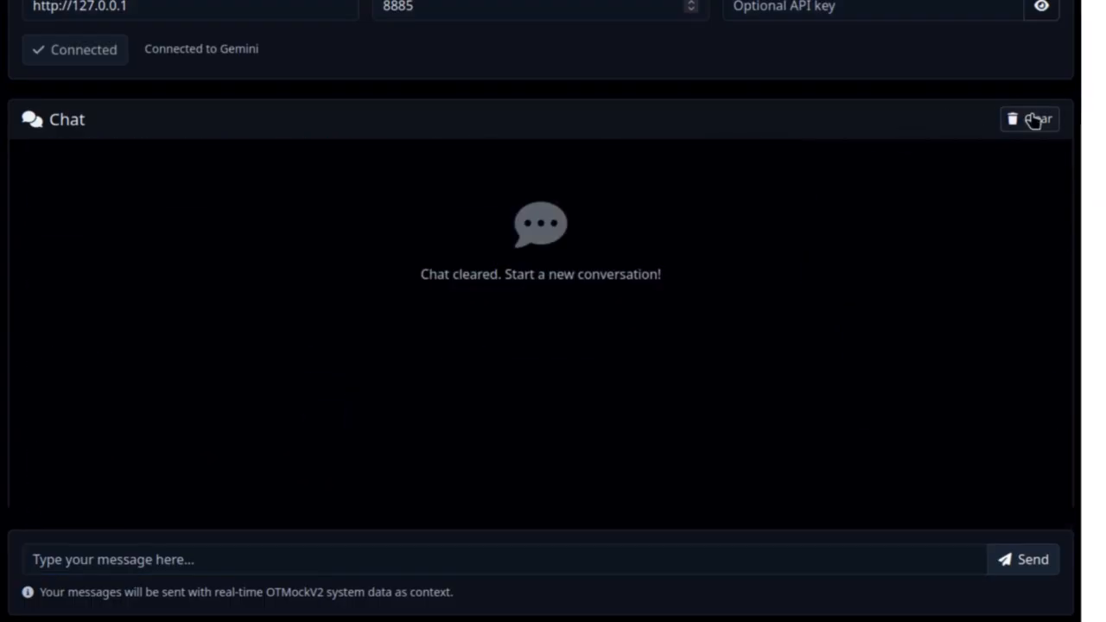